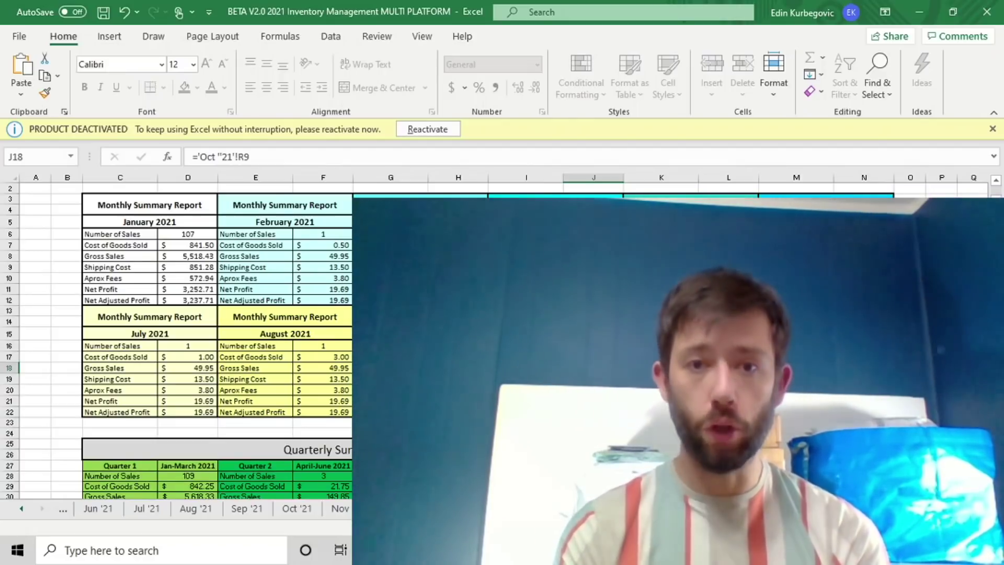
Scroll the sheet tabs back to the first sheets and switch to the Instructions sheet
left_click(22, 509)
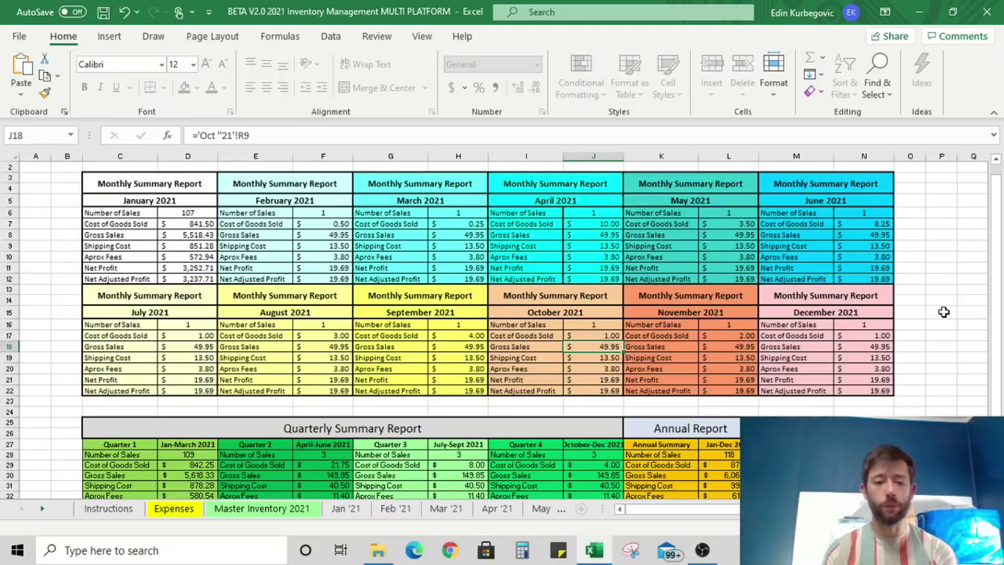
left_click(102, 508)
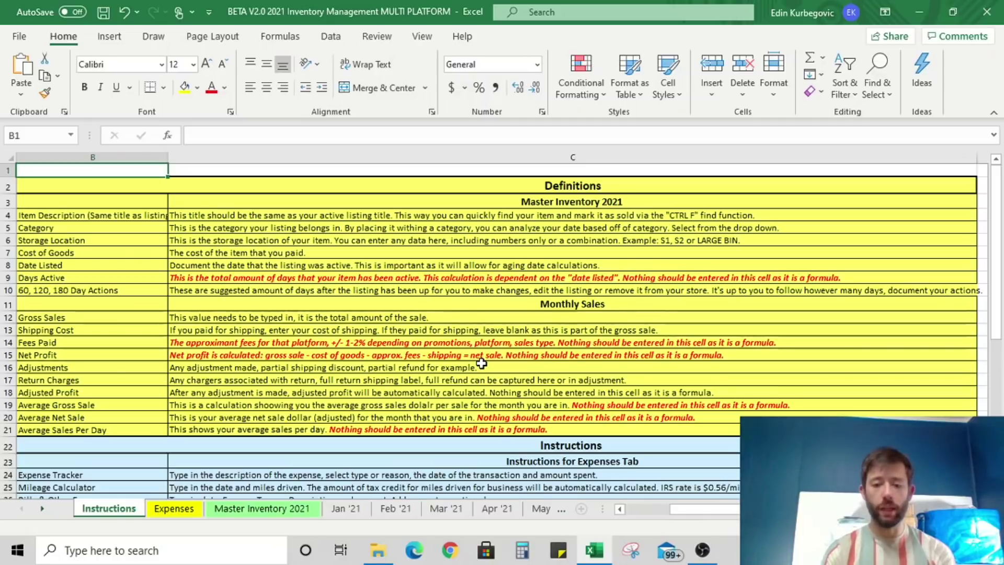
Read down through the Instructions sheet's field definitions, then move to the Expenses sheet
scroll(481, 362, "down", 5)
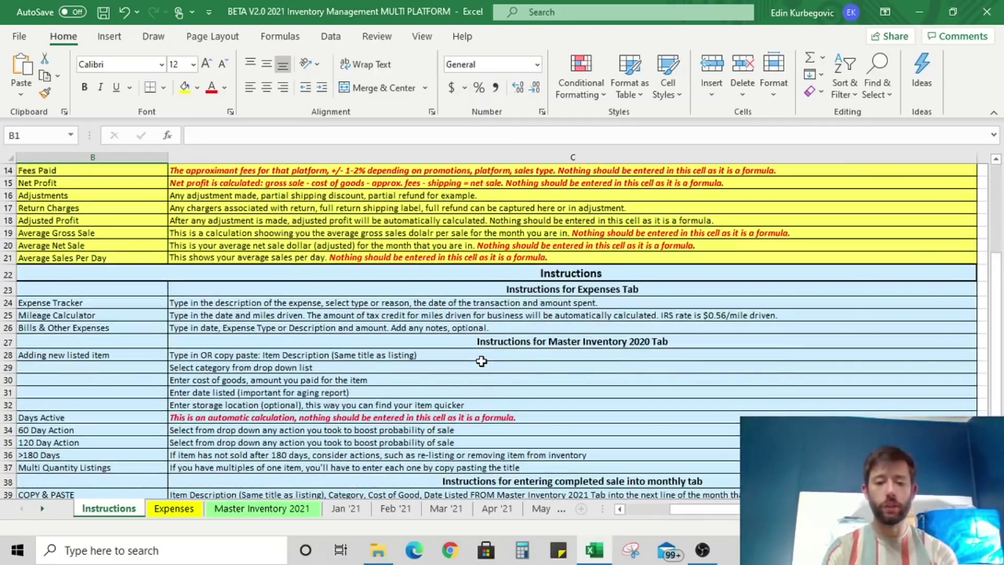
scroll(481, 361, "down", 2)
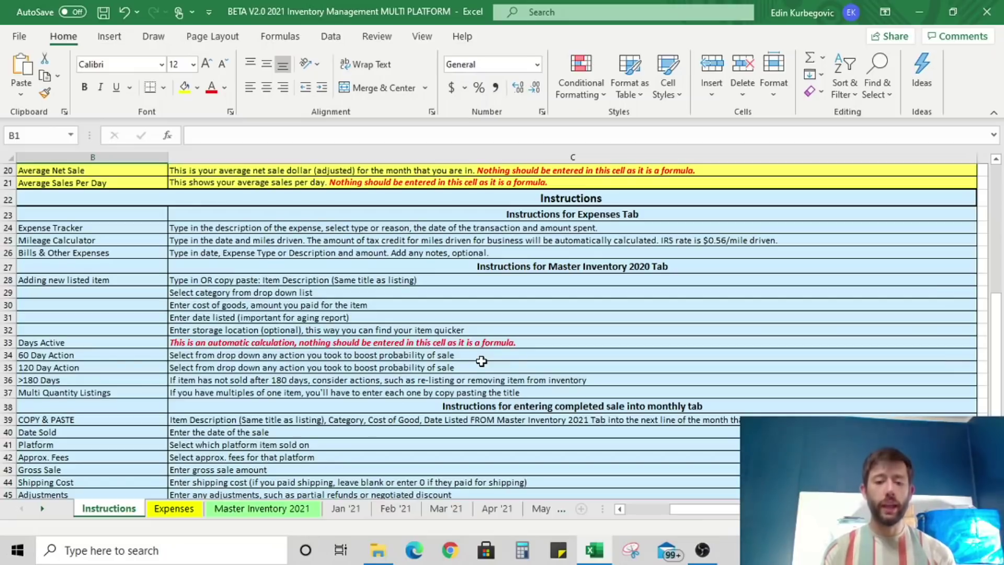
scroll(481, 361, "down", 2)
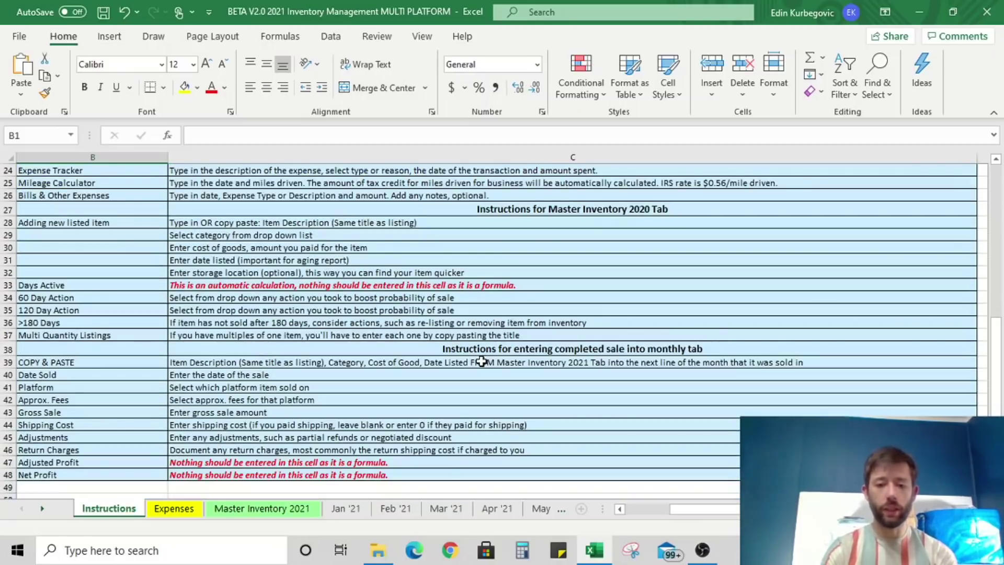
left_click(177, 509)
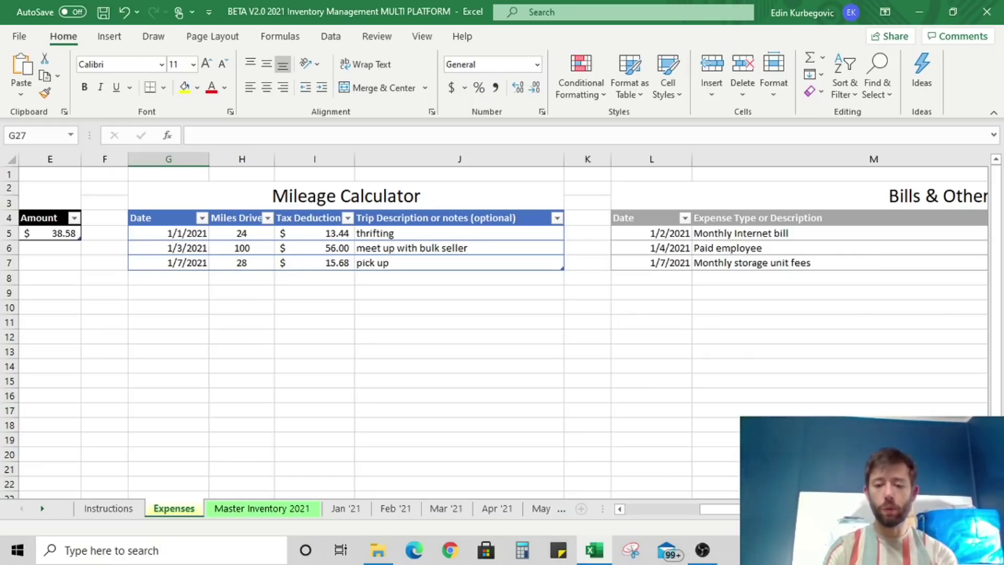
Scroll the Expenses sheet sideways to bring the Mileage Calculator table into view
left_click_drag(728, 514, 608, 508)
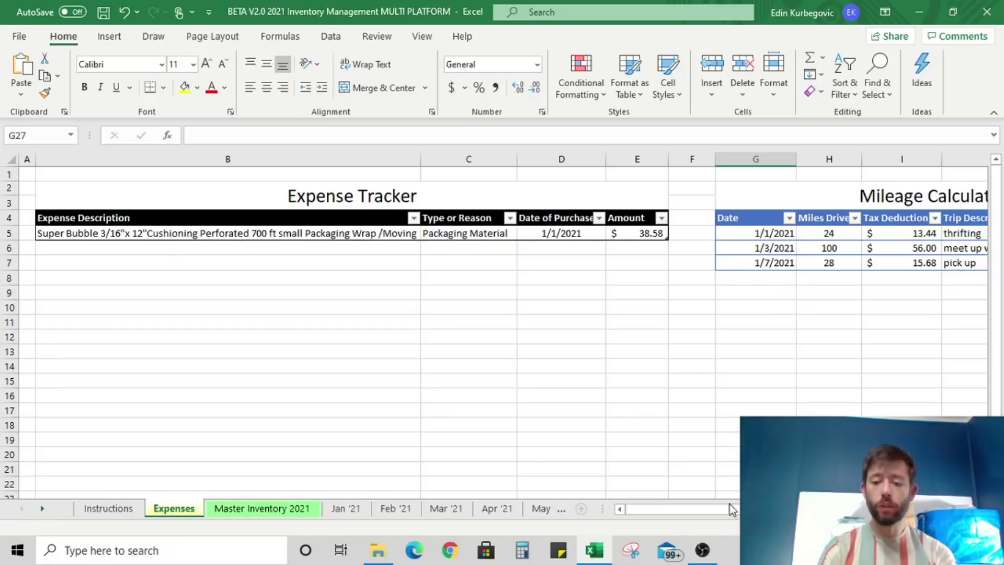
left_click_drag(731, 508, 763, 508)
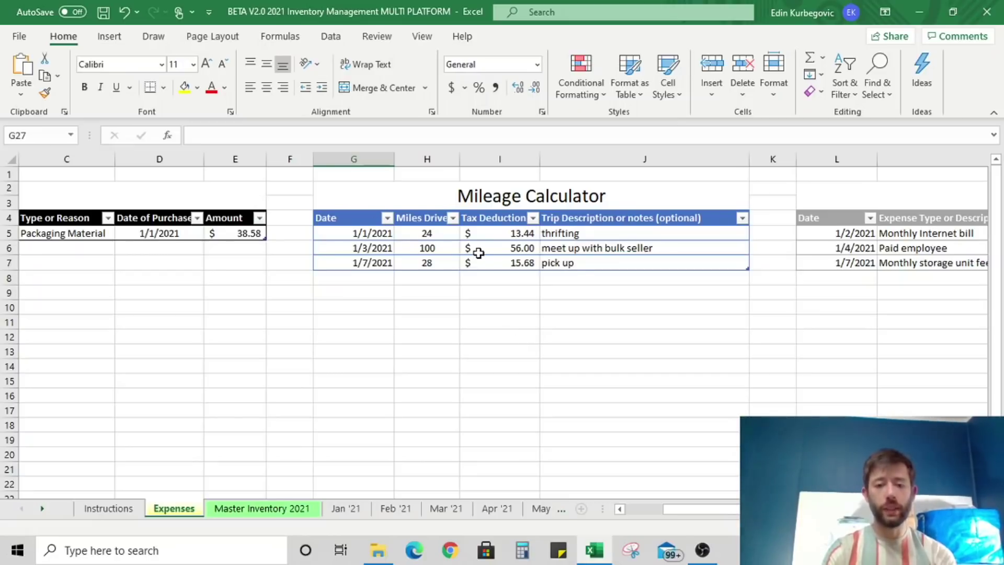
Add a mileage trip dated 1/15/21 of 55 miles described 'pick up', giving a $30.80 deduction
left_click(377, 277)
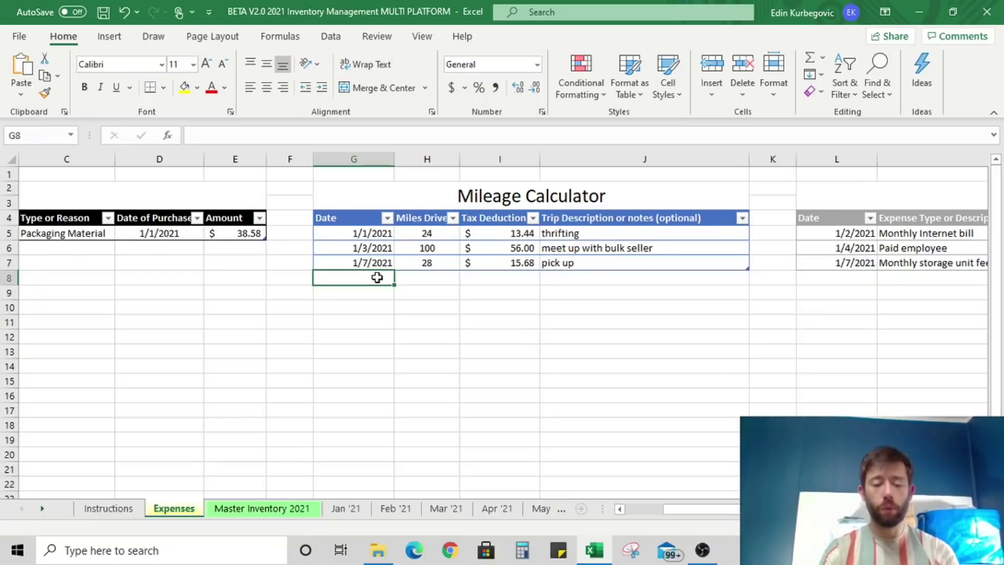
type("1/1")
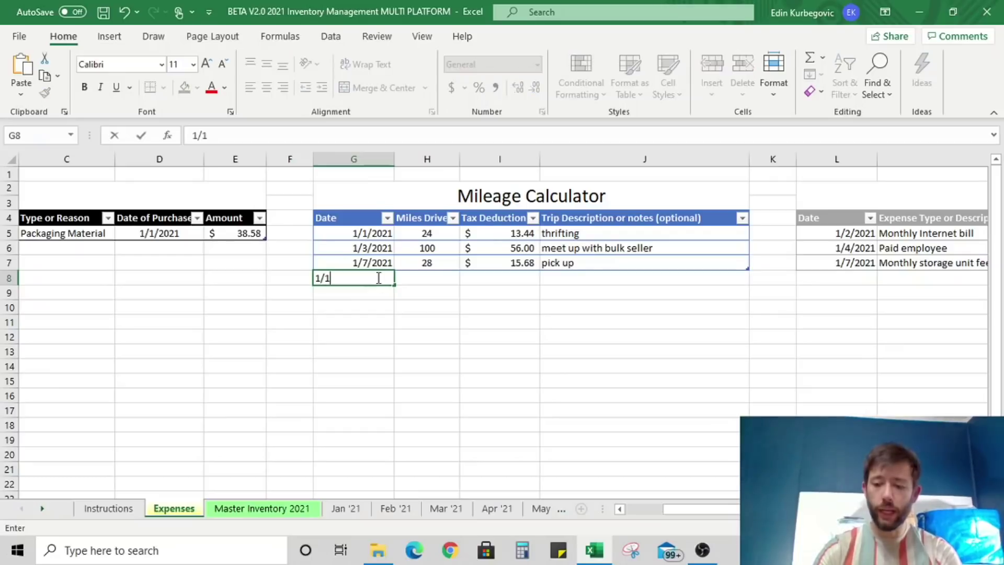
type("5/1")
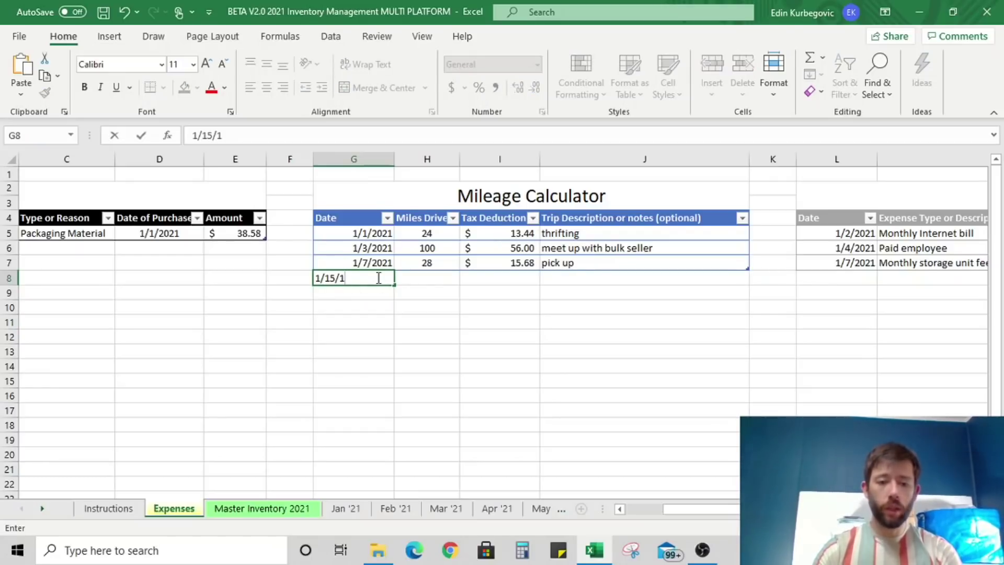
key("BackSpace")
type("21")
key("Tab")
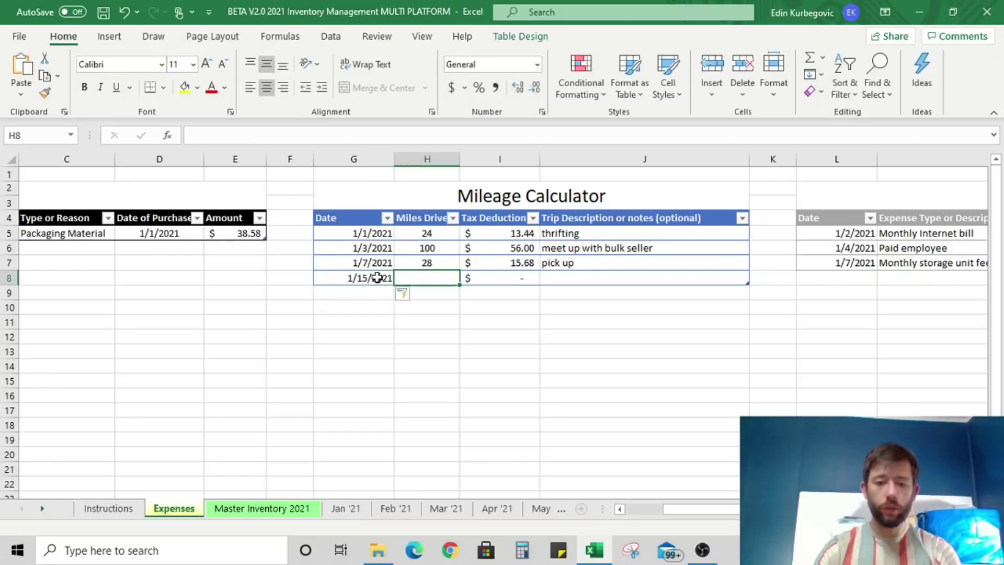
type("55")
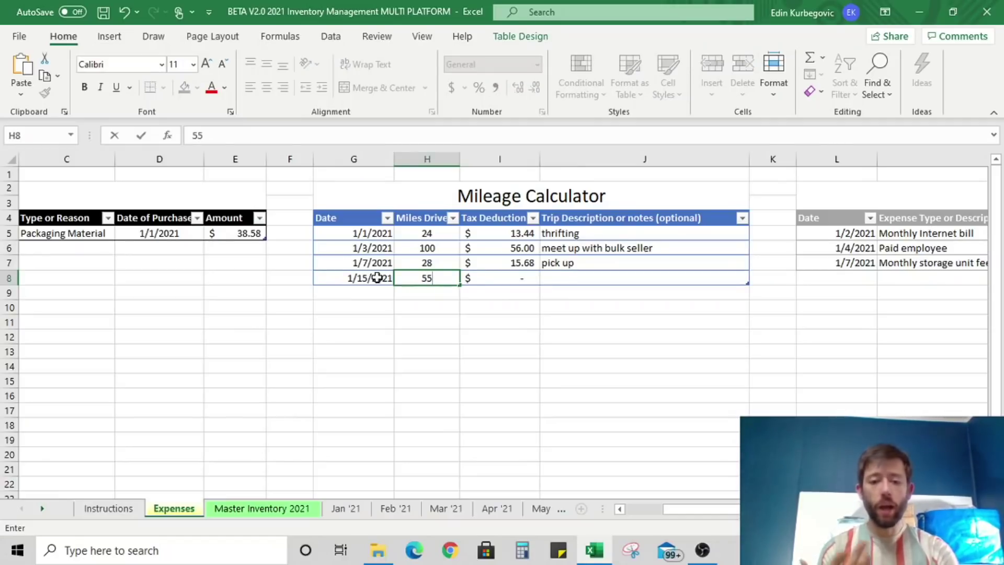
key("Tab")
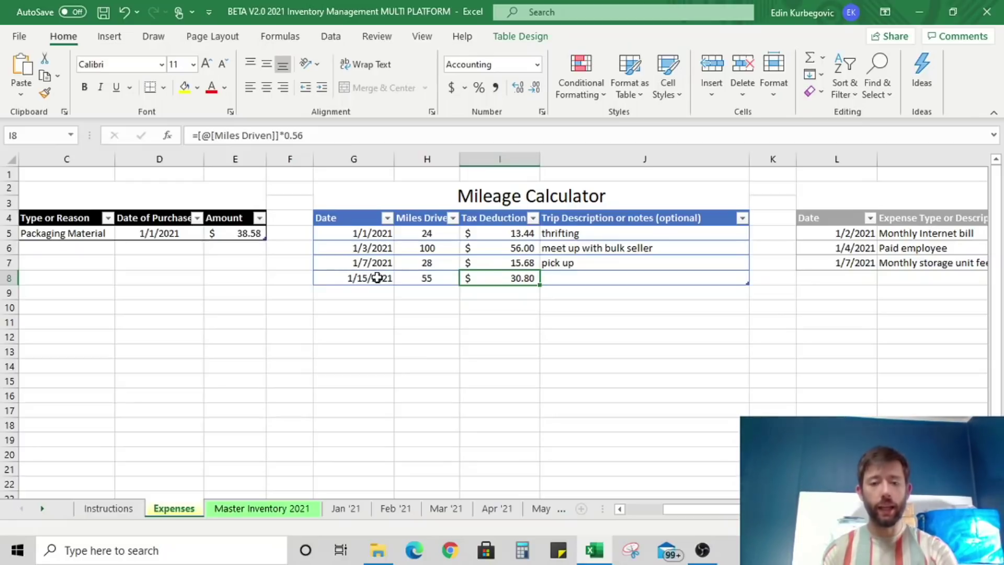
key("Tab")
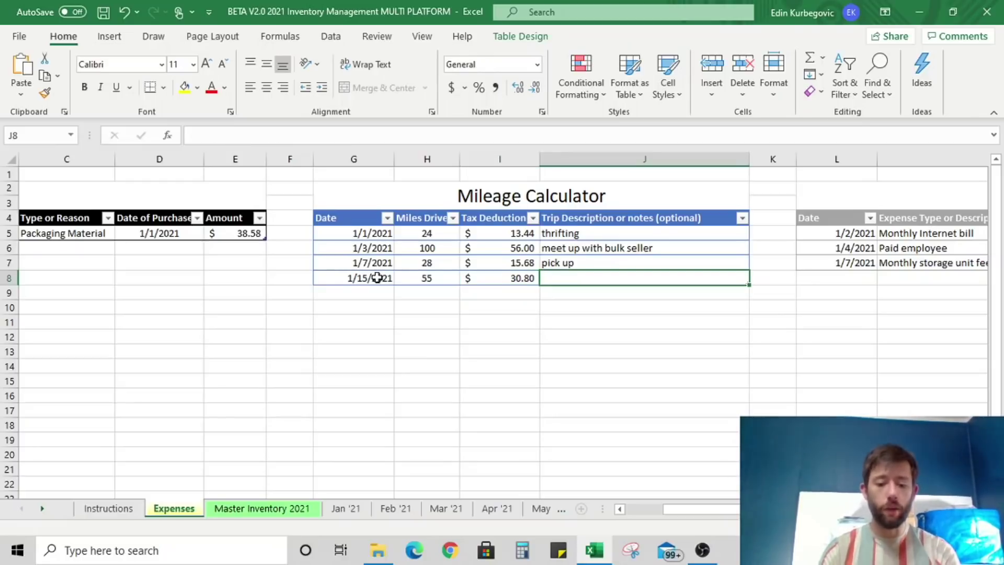
type("pick")
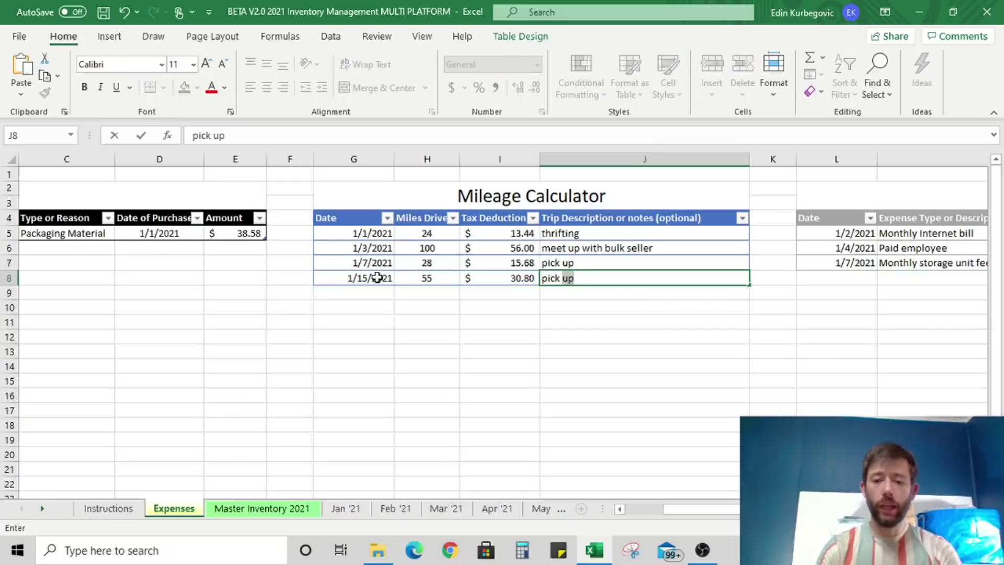
key("Tab")
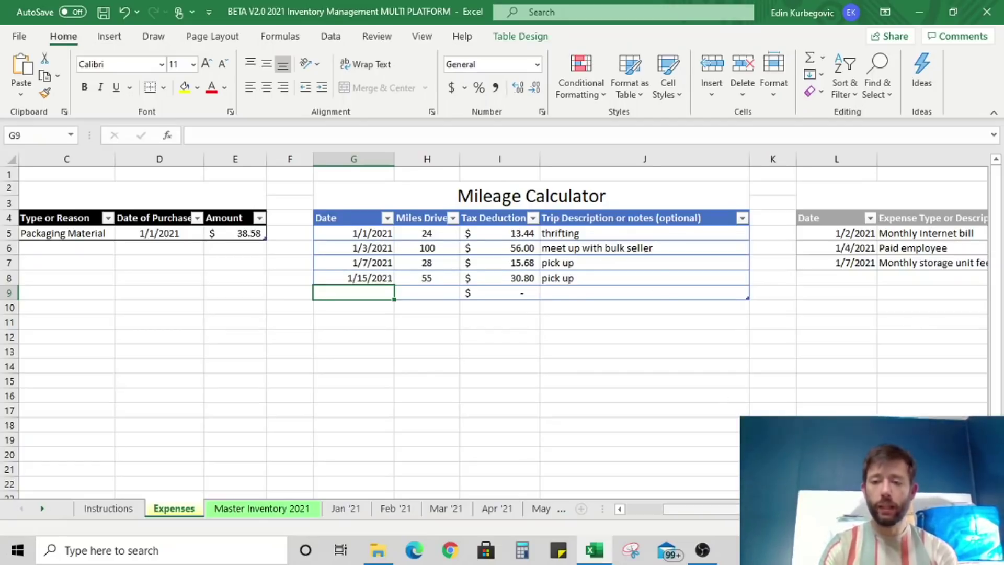
scroll(502, 324, "right", 4)
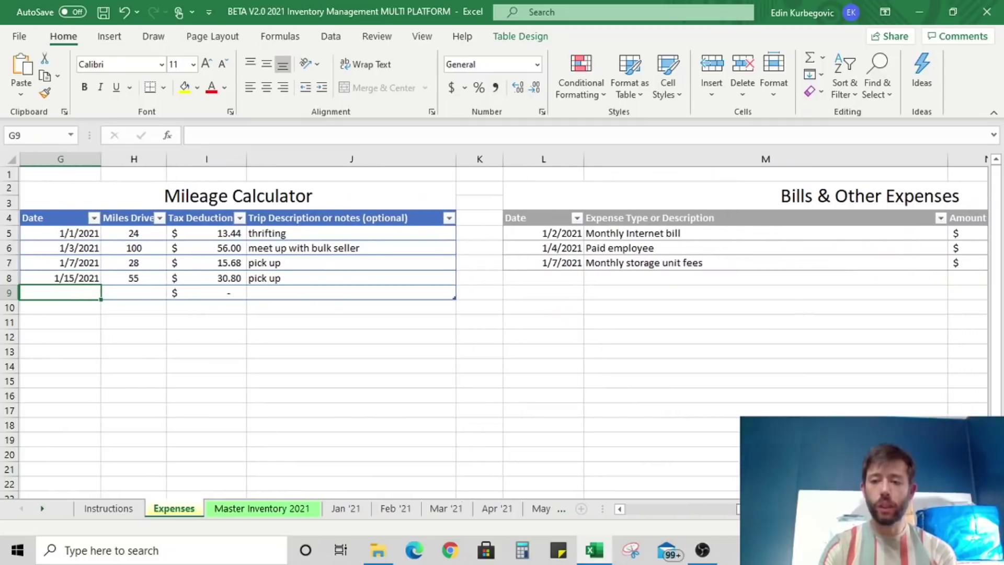
Scroll the sheet tabs forward to the Report sheet and look over its Annual Expense Report
scroll(502, 324, "right", 5)
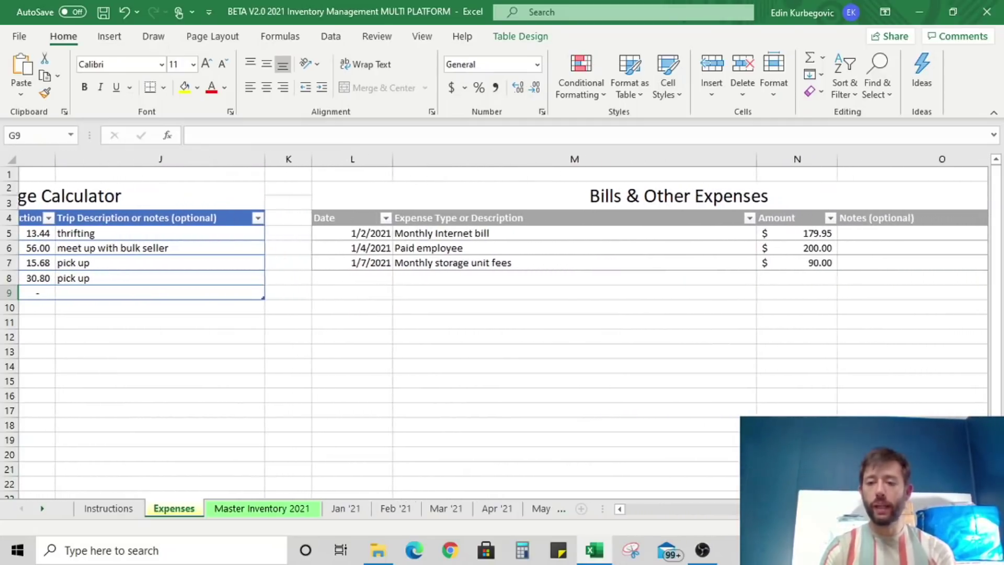
scroll(502, 324, "right", 2)
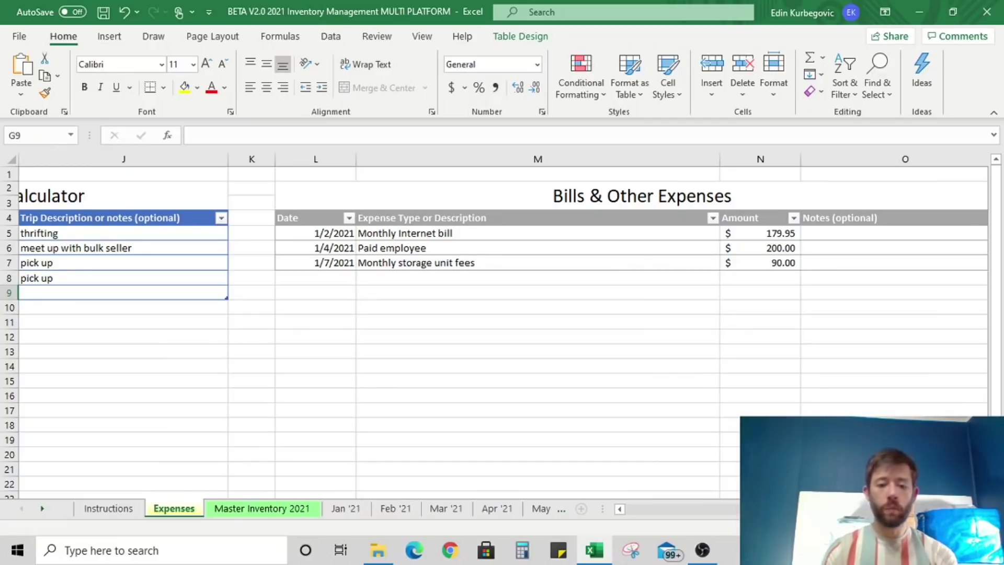
left_click(42, 508)
left_click(41, 509)
left_click(41, 509)
left_click(42, 509)
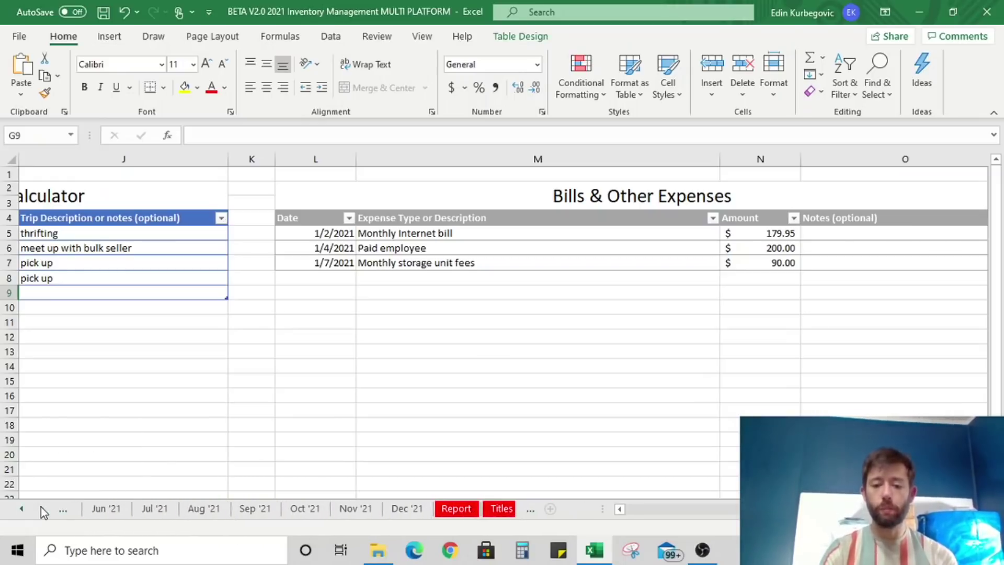
left_click(448, 509)
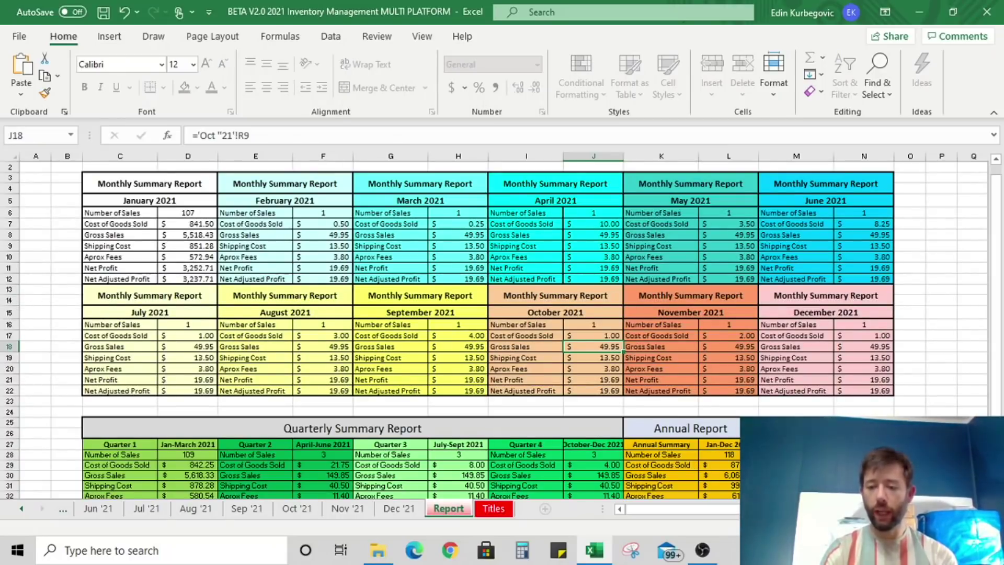
scroll(615, 486, "down", 2)
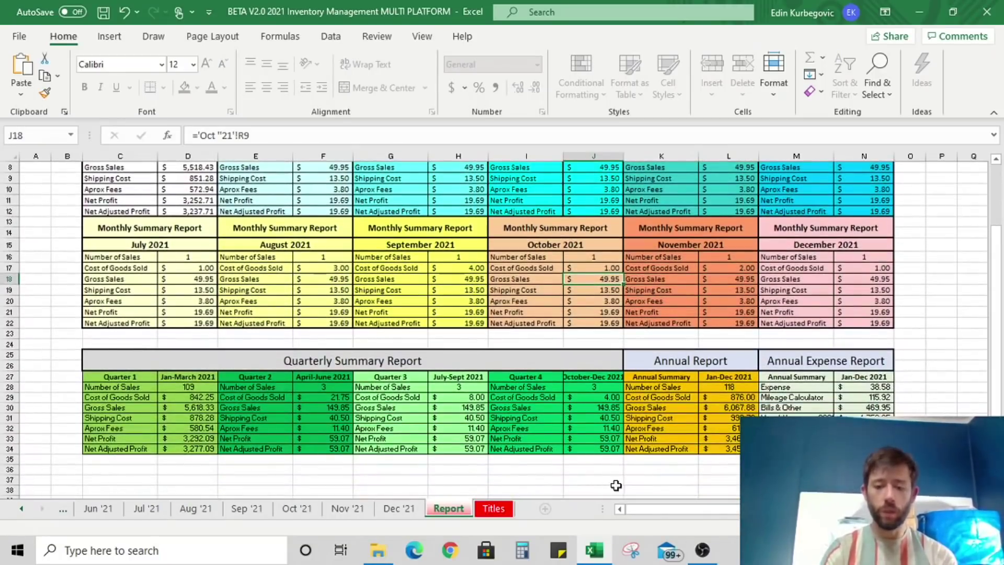
scroll(494, 325, "up", 5)
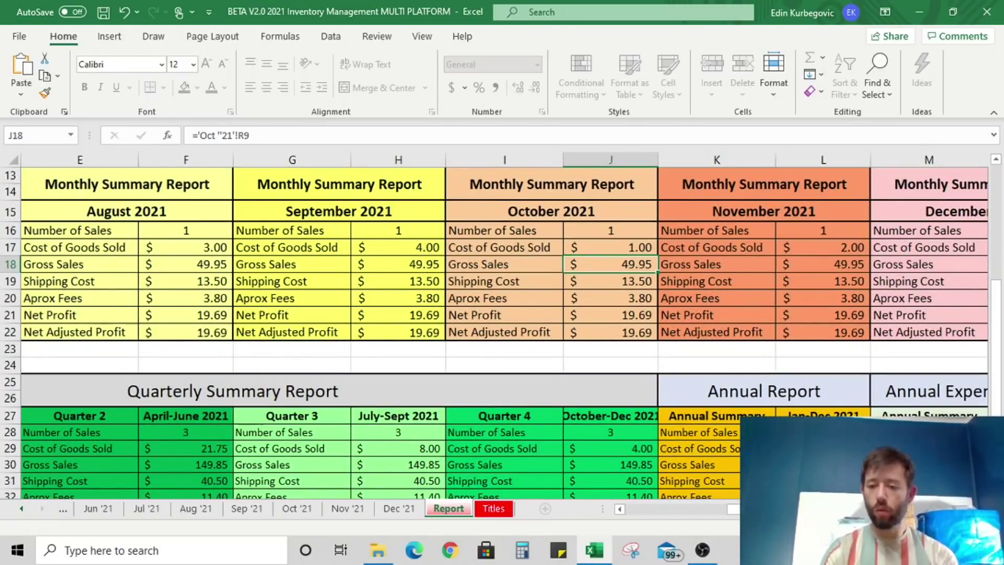
scroll(998, 395, "right", 2)
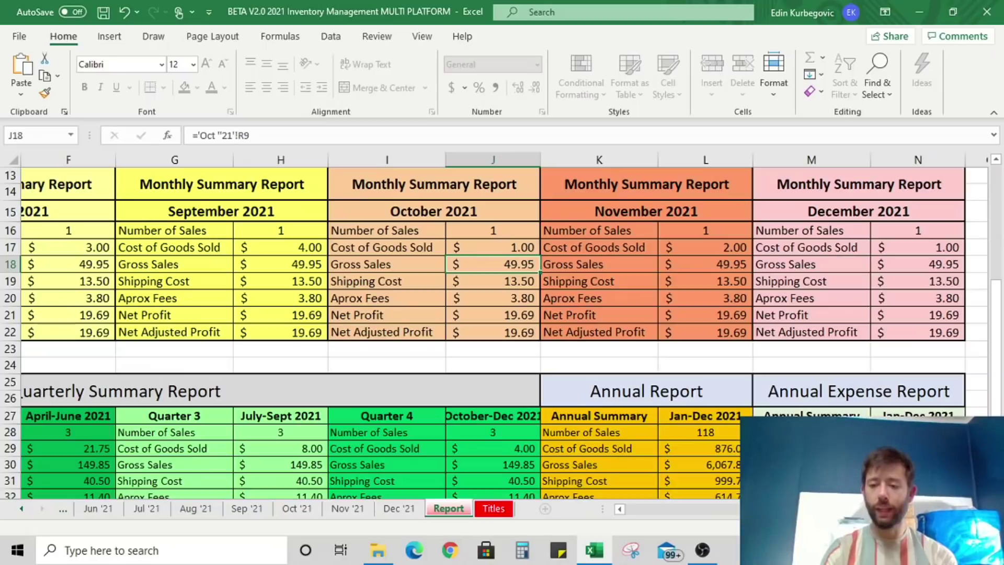
left_click_drag(998, 394, 997, 413)
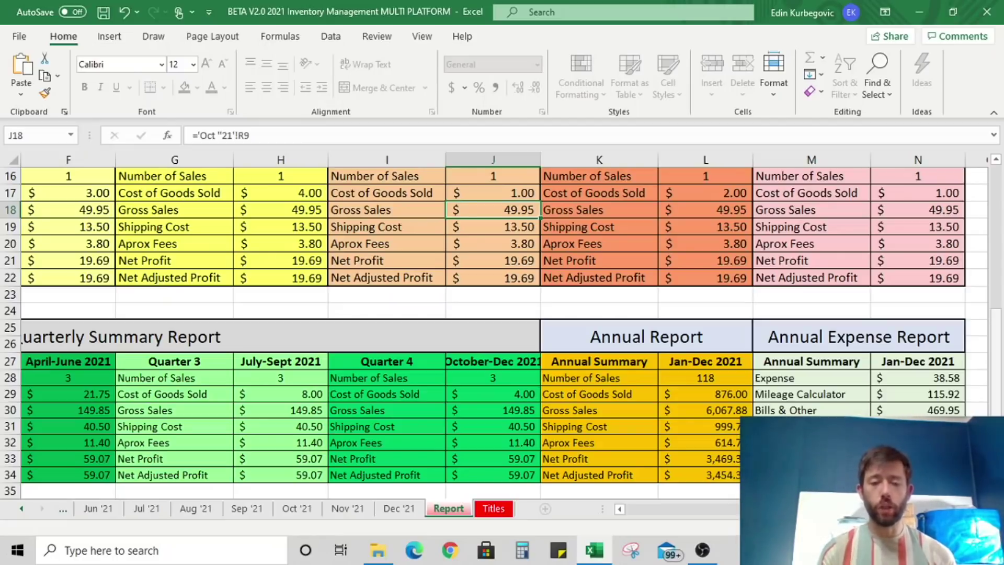
Scroll the sheet tabs back toward the earlier monthly sheets and the workbook's first sheets
left_click(21, 509)
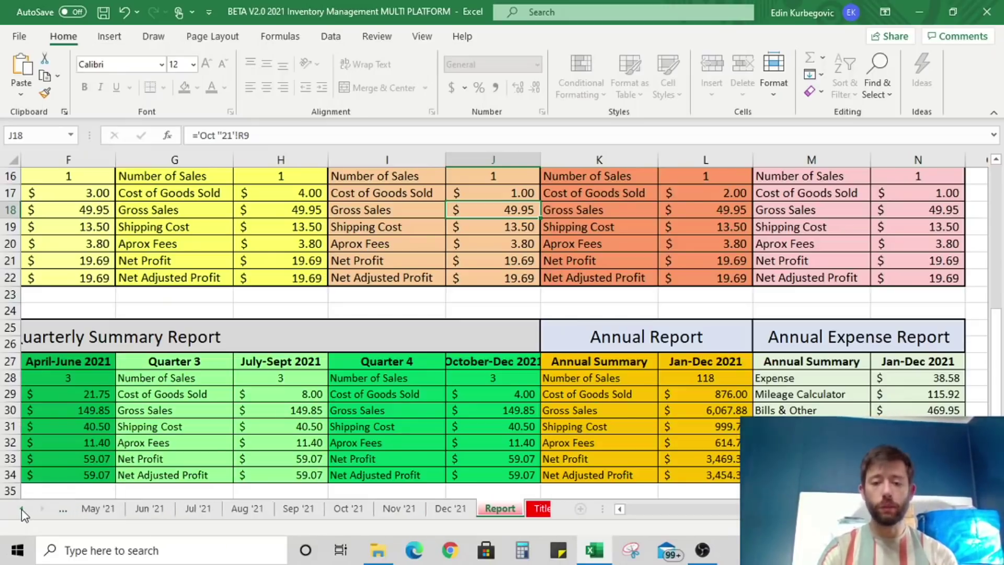
left_click(22, 508)
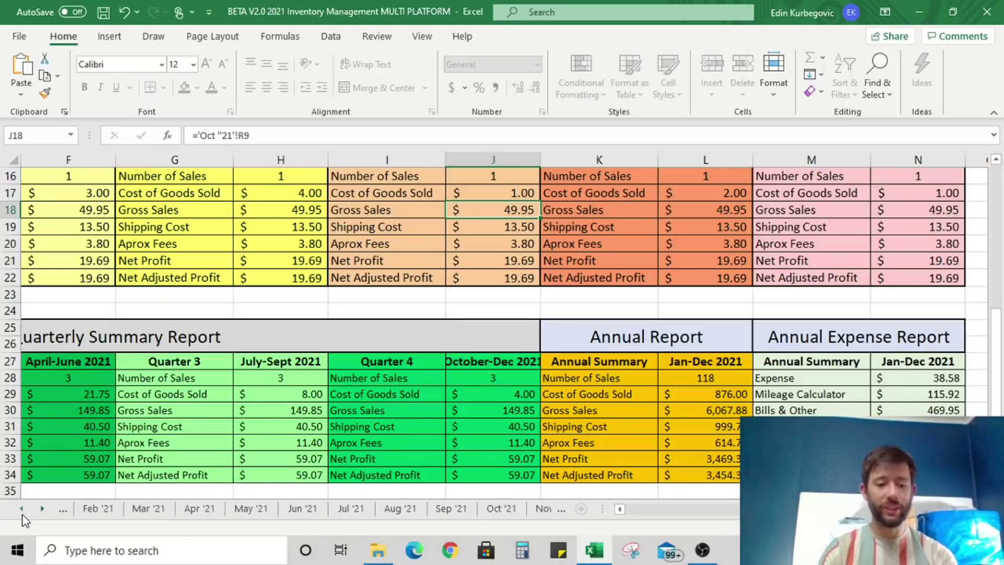
left_click(21, 508)
left_click(22, 508)
Switch to Master Inventory 2021 and scroll through its items back to early 2020 listings
left_click(21, 509)
left_click(21, 509)
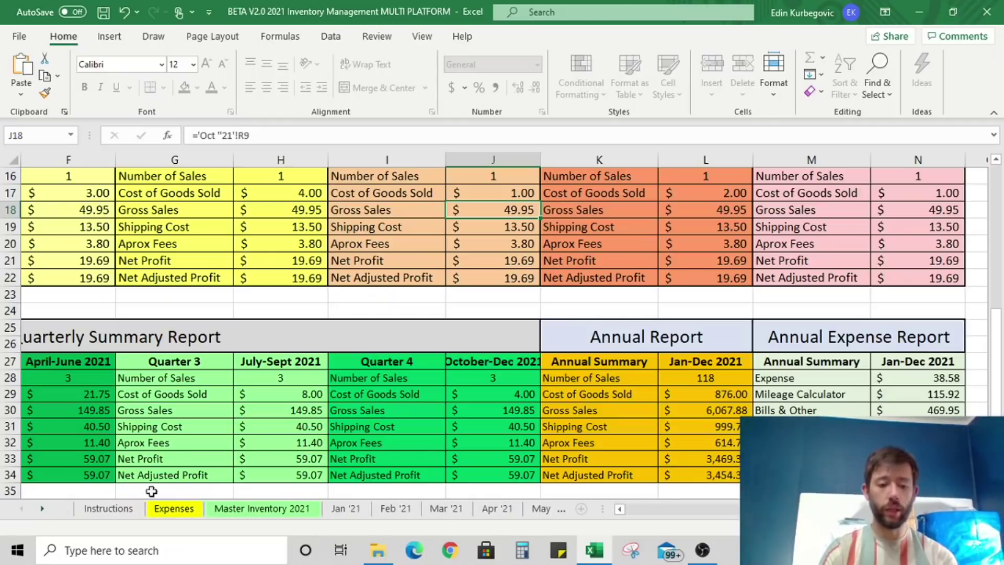
left_click(269, 509)
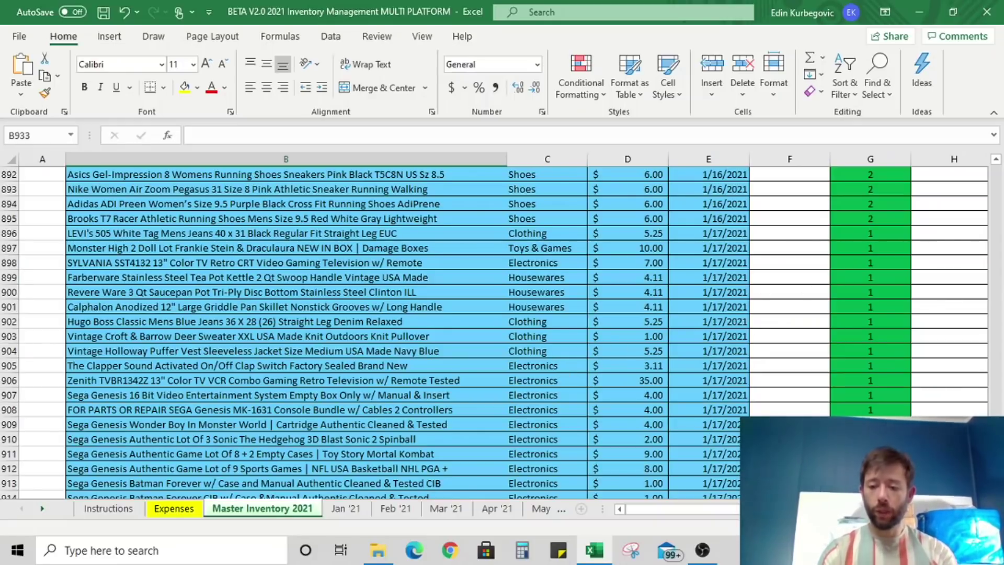
scroll(889, 348, "down", 1, "ctrl")
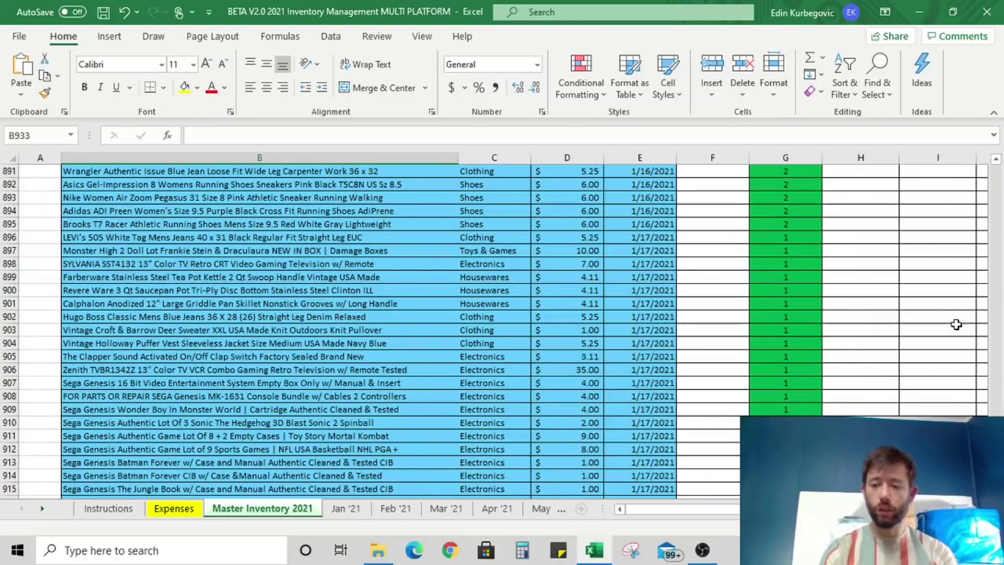
scroll(494, 326, "down", 1, "ctrl")
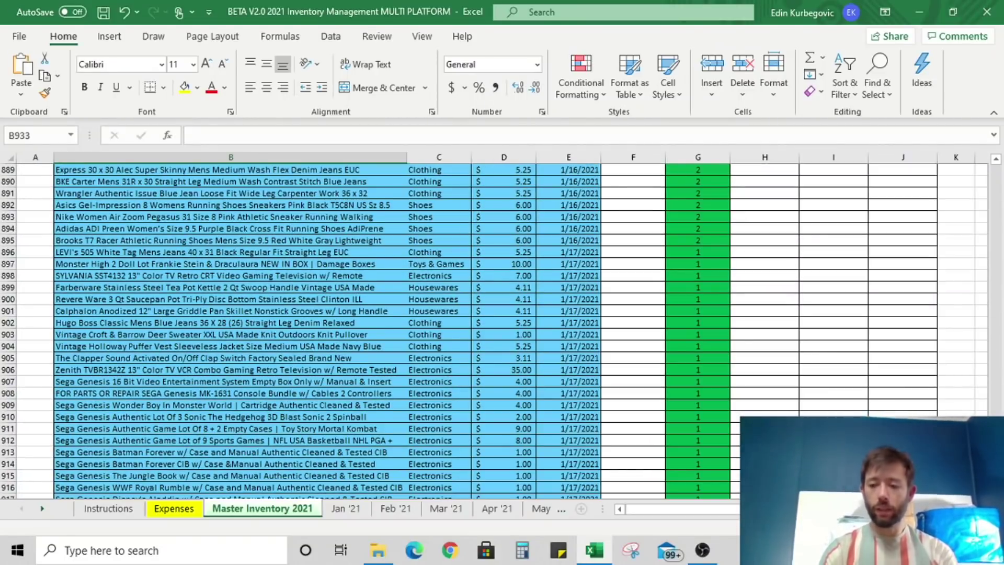
scroll(494, 331, "down", 1)
scroll(494, 331, "down", 3)
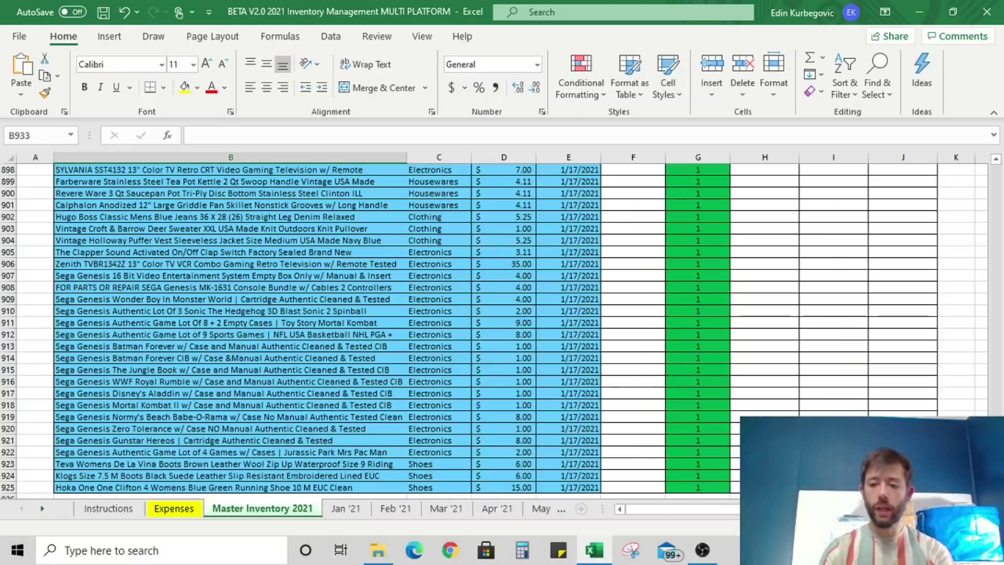
scroll(494, 331, "up", 9)
left_click_drag(994, 425, 930, 201)
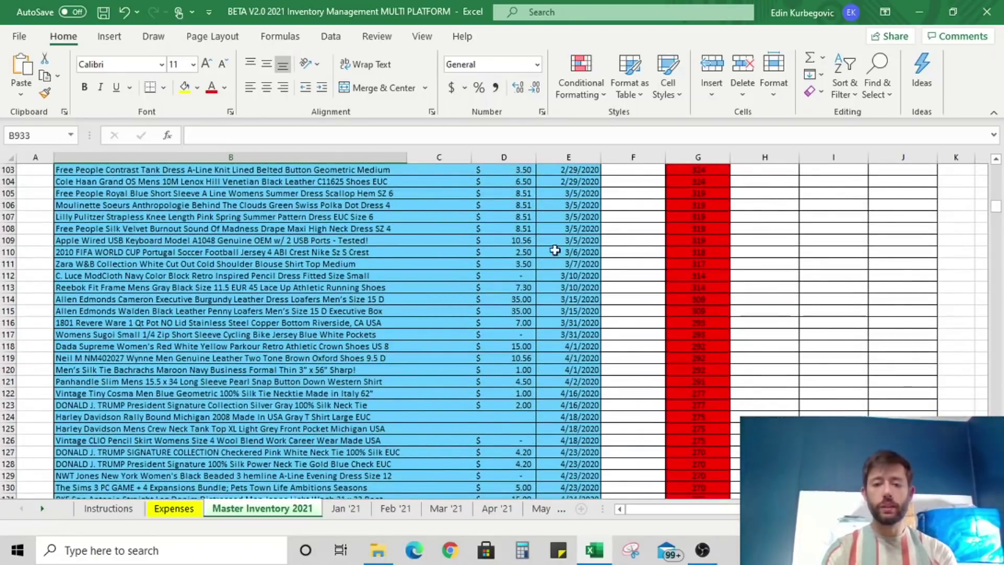
Inspect row 110's listing date and Days Active formula, then show its 60 Day Action dropdown
left_click(604, 274)
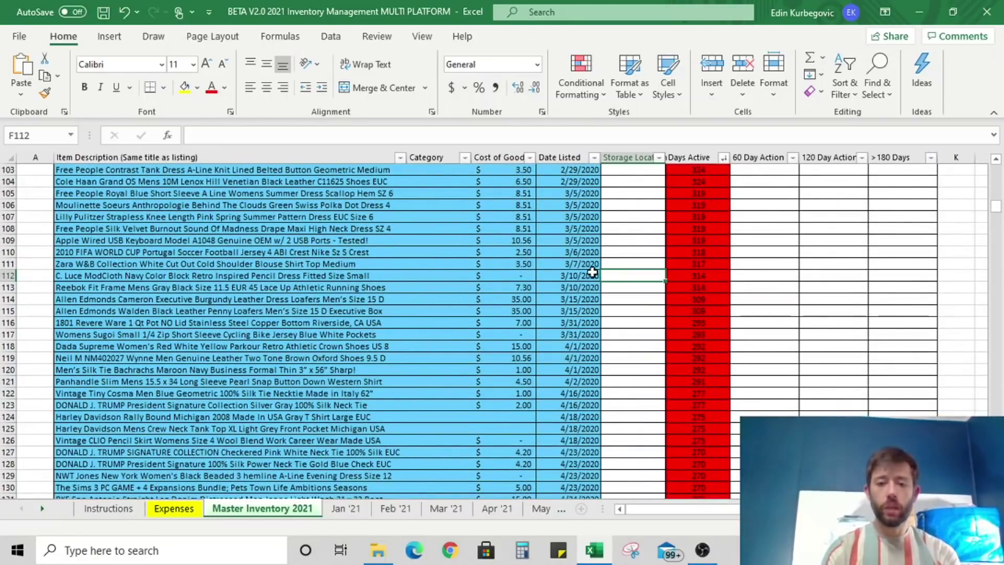
left_click(567, 252)
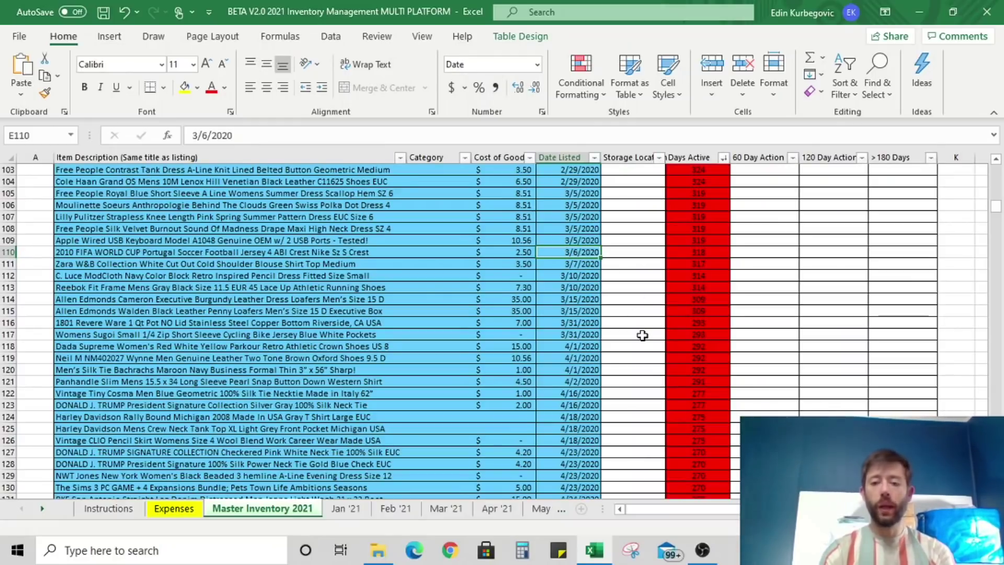
left_click(699, 253)
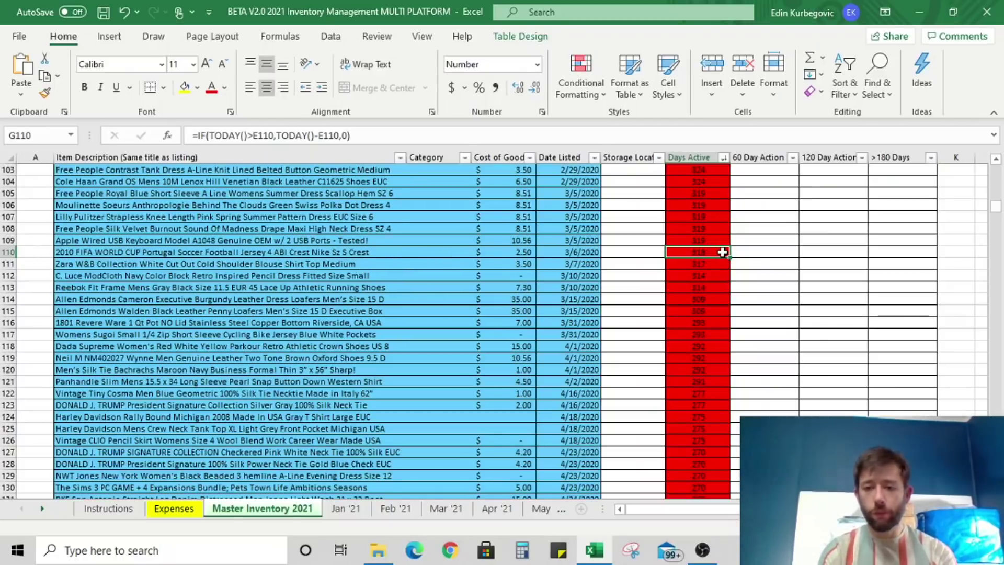
left_click(764, 259)
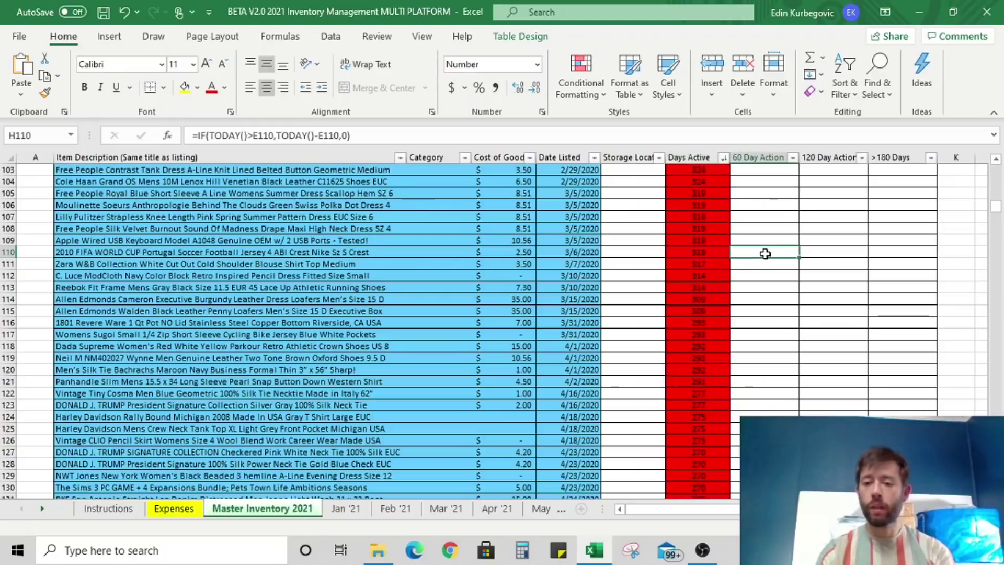
left_click(804, 253)
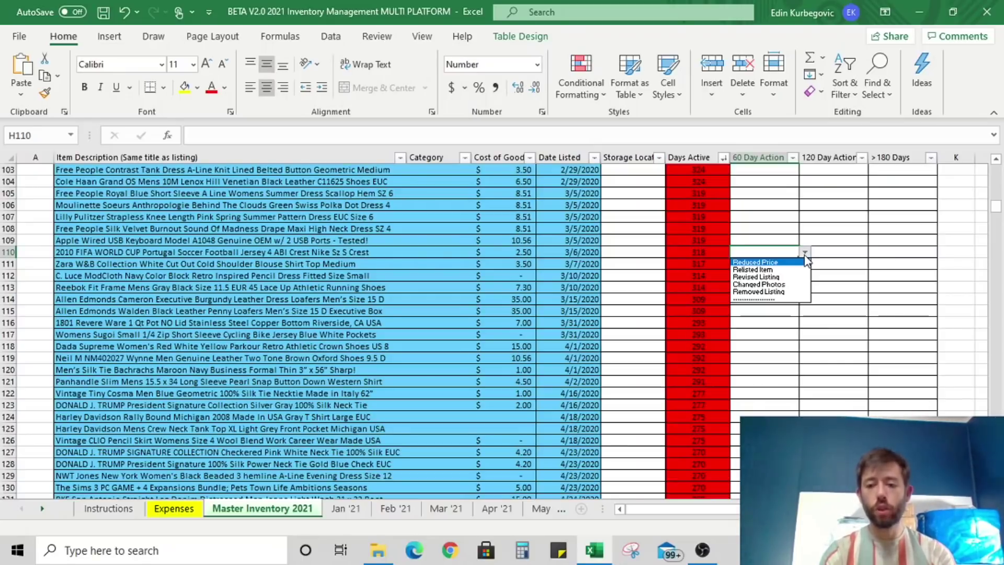
Close row 110's 60 Day Action list unchanged and scroll up to the October 2019 listings
left_click(805, 254)
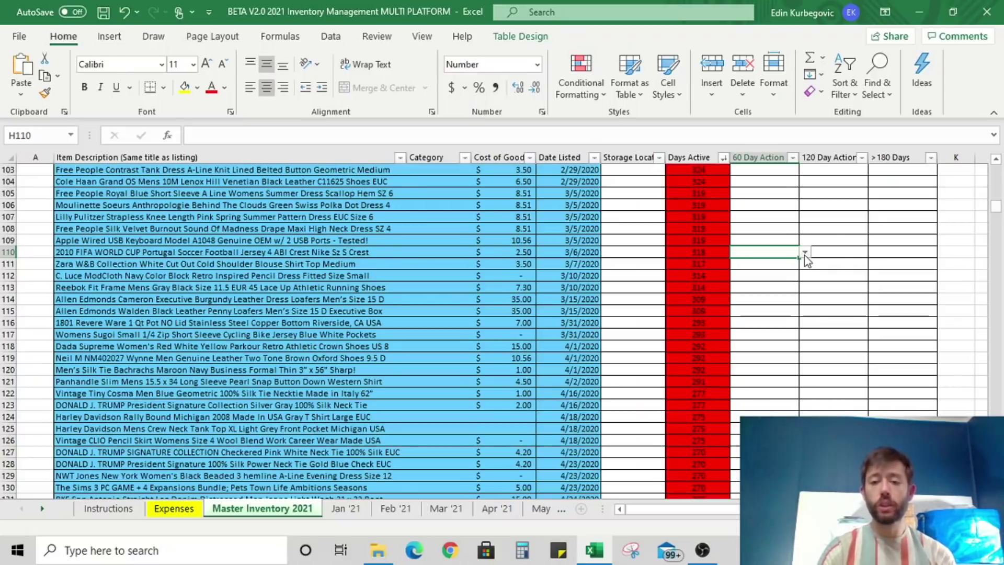
left_click_drag(995, 205, 994, 180)
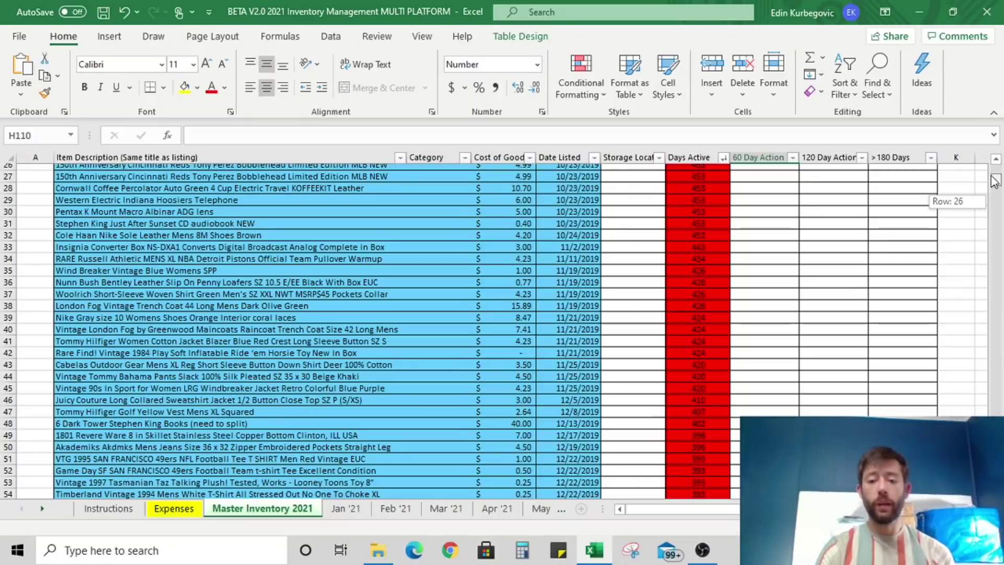
Scroll down to row 925 and select the Hoka One One Clifton 4 entry's cells B925:E925
left_click_drag(994, 180, 960, 458)
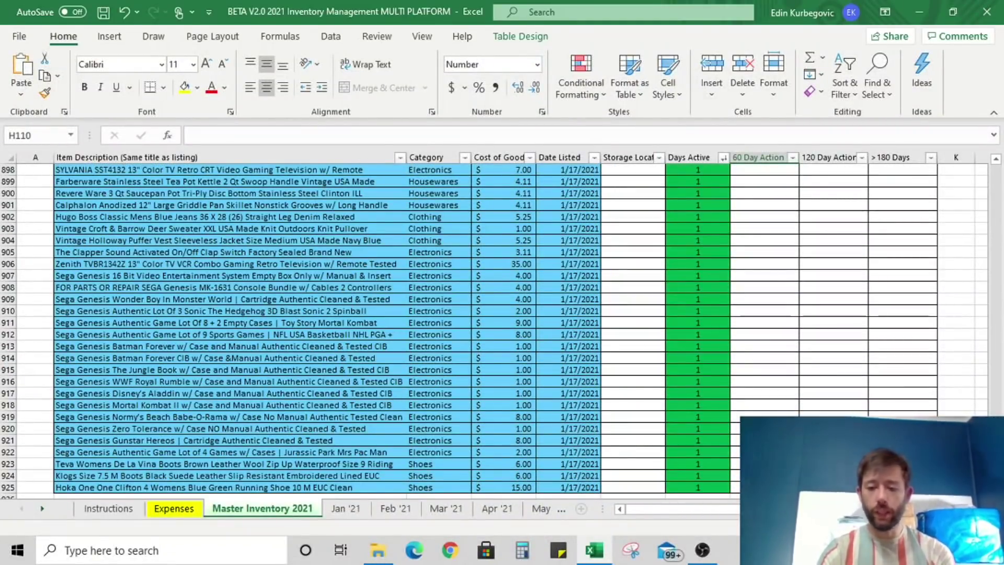
scroll(701, 381, "down", 1)
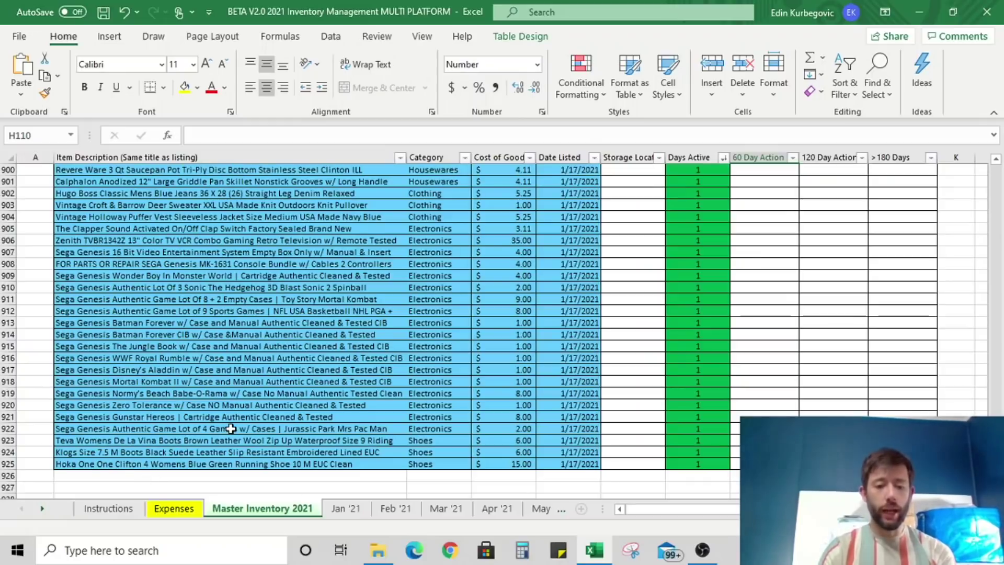
scroll(141, 478, "down", 1)
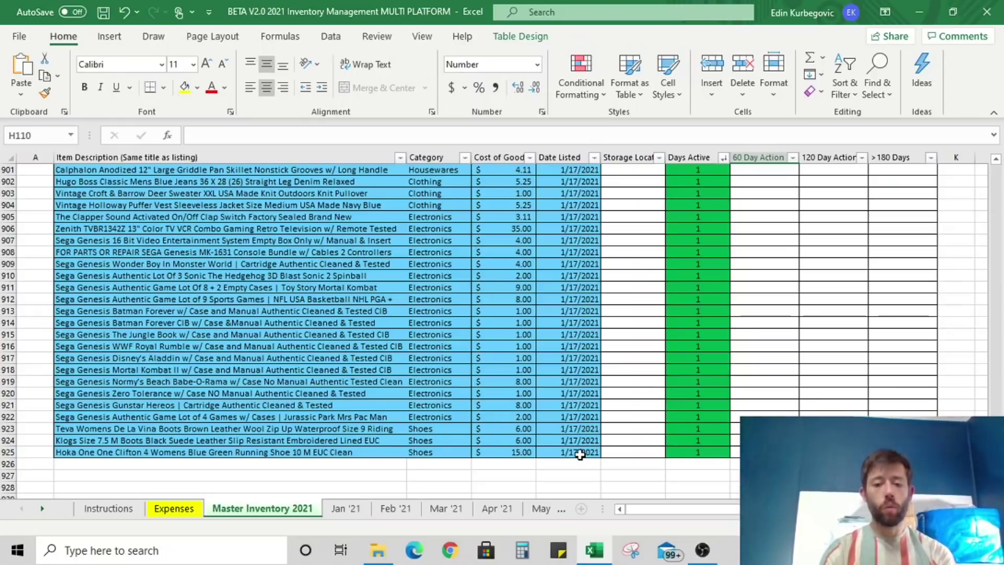
left_click_drag(580, 453, 213, 452)
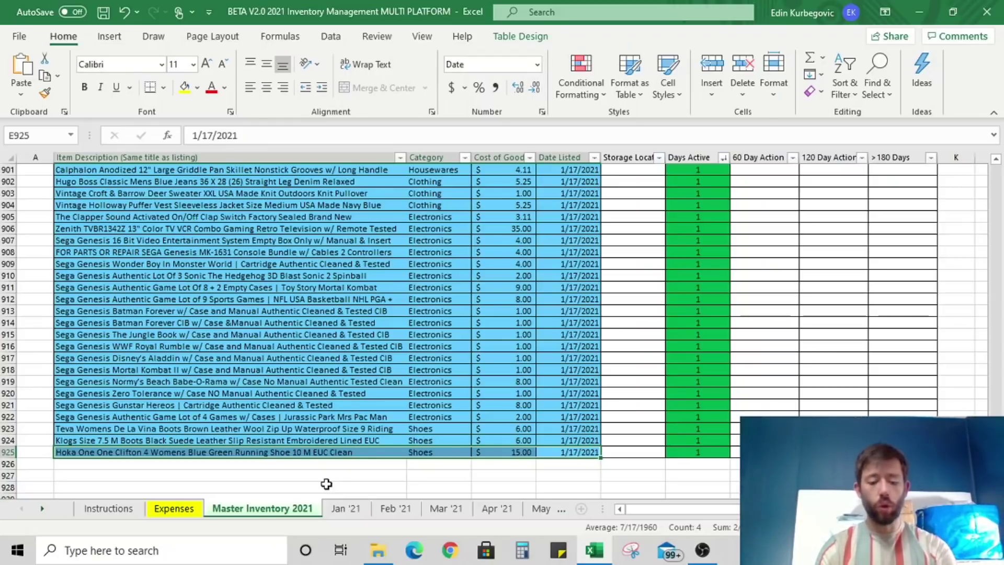
Paste the Hoka One One Clifton 4 details (Shoes, $15.00, 1/17/2021) into Jan '21 row 112
key("ctrl+c")
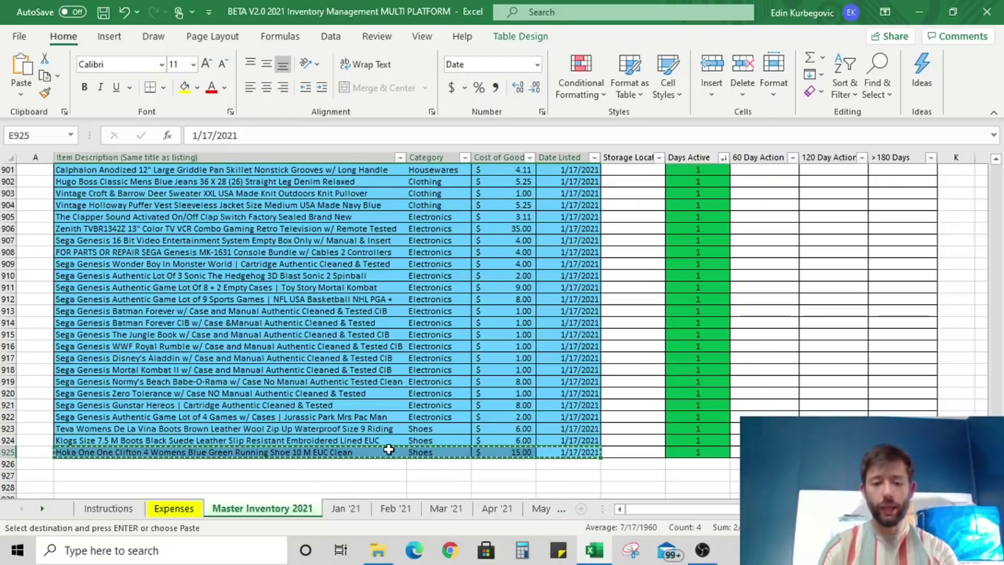
left_click(356, 511)
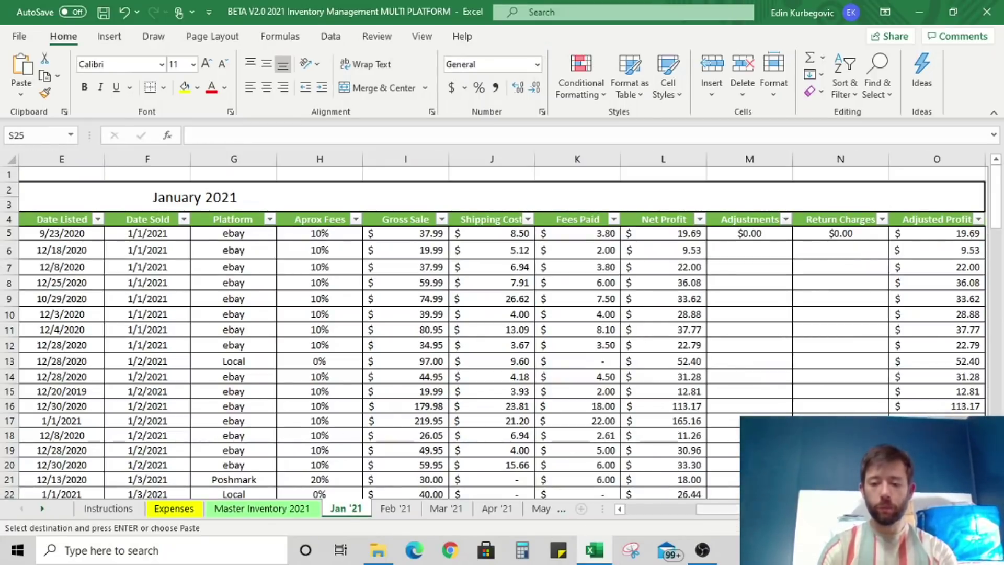
left_click_drag(717, 509, 672, 505)
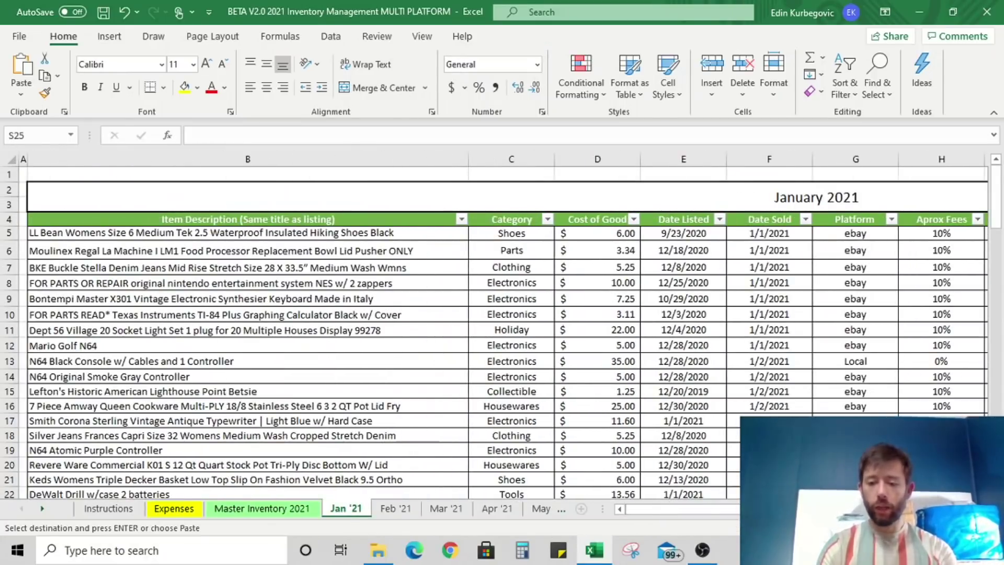
scroll(502, 324, "down", 3)
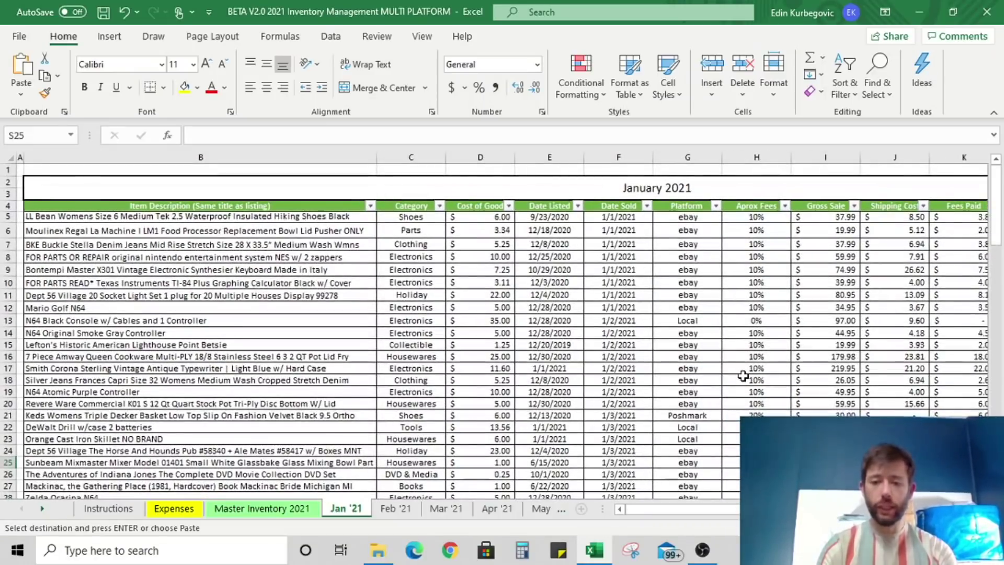
scroll(743, 376, "down", 7)
scroll(743, 375, "down", 9)
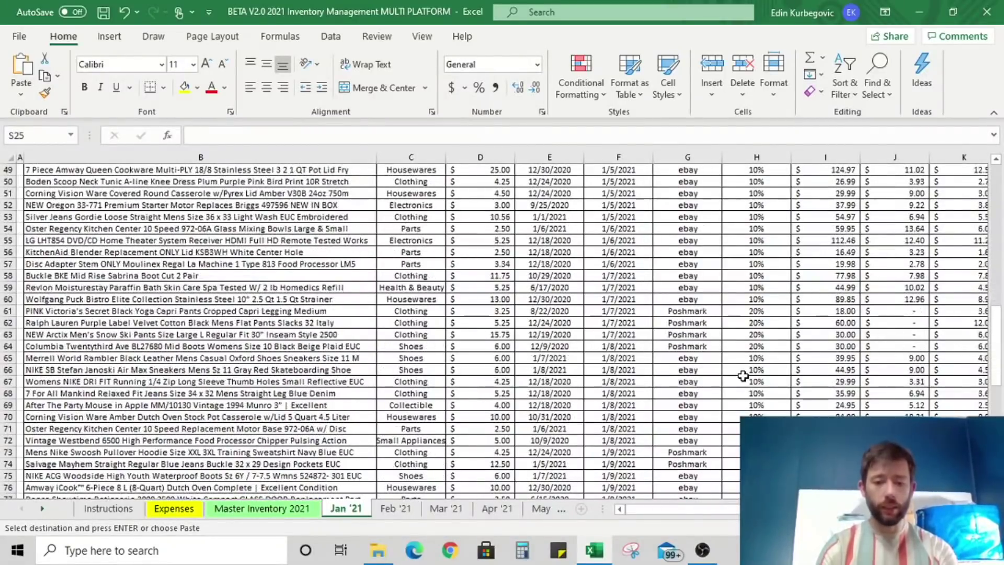
scroll(743, 376, "down", 11)
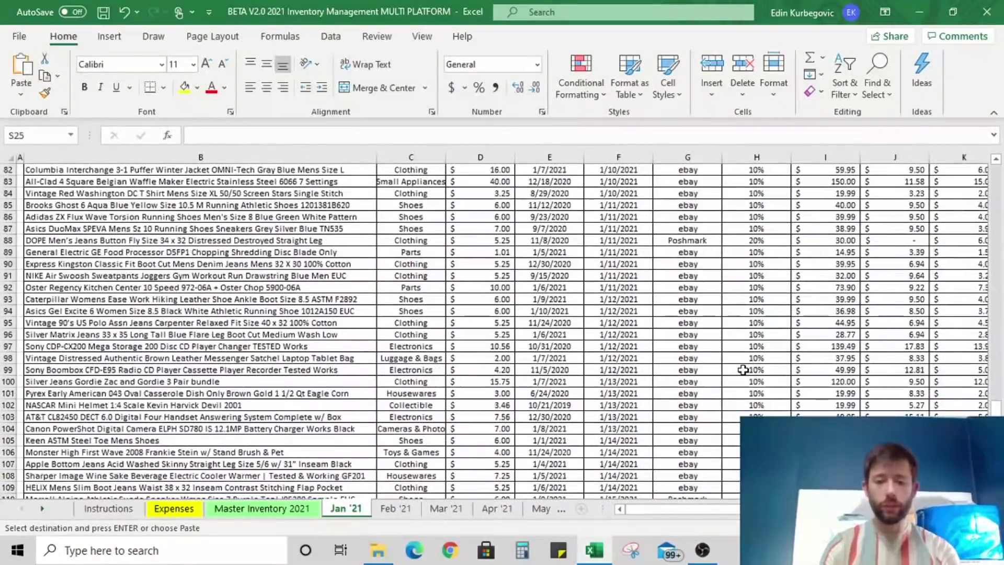
scroll(743, 369, "down", 5)
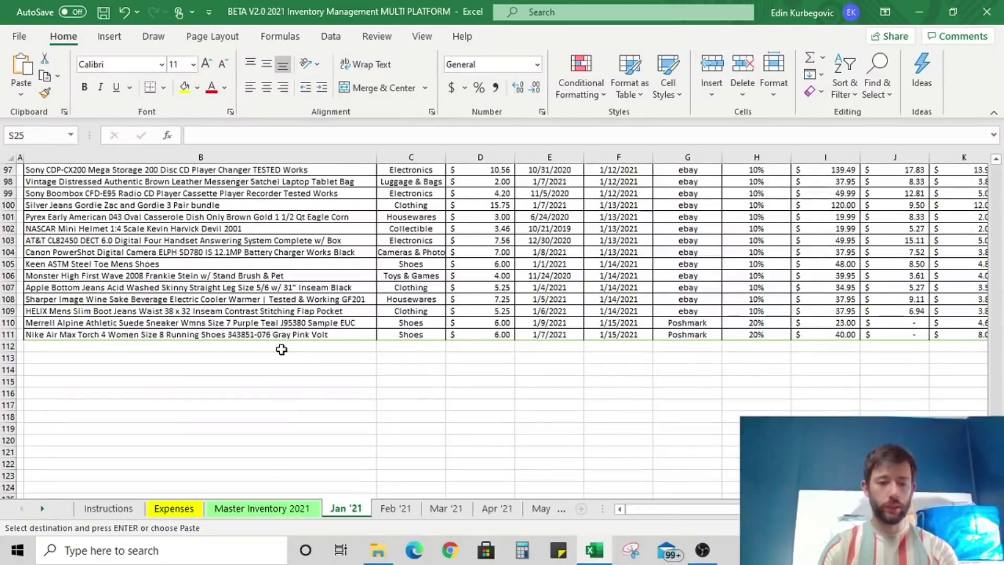
left_click(282, 347)
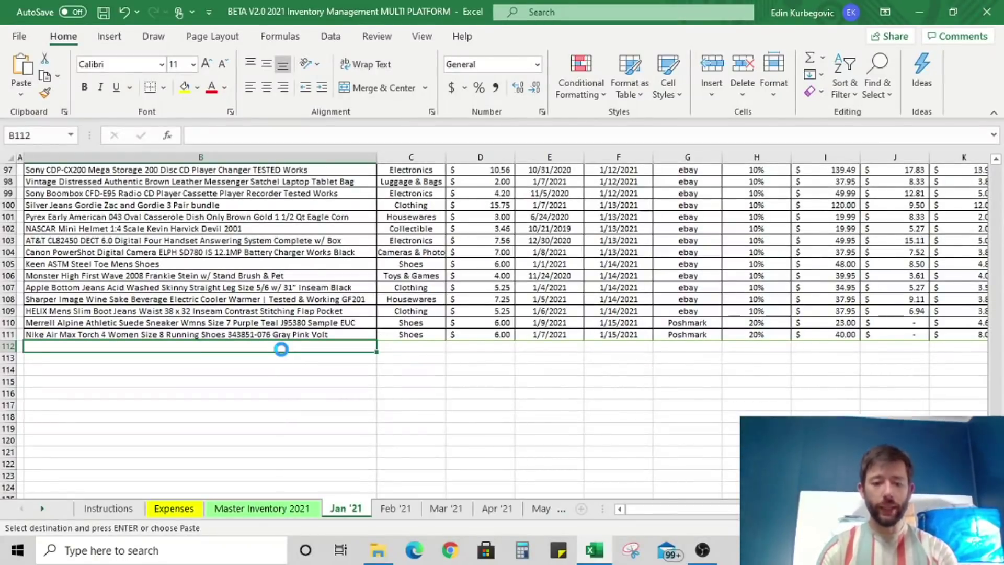
key("ctrl+v")
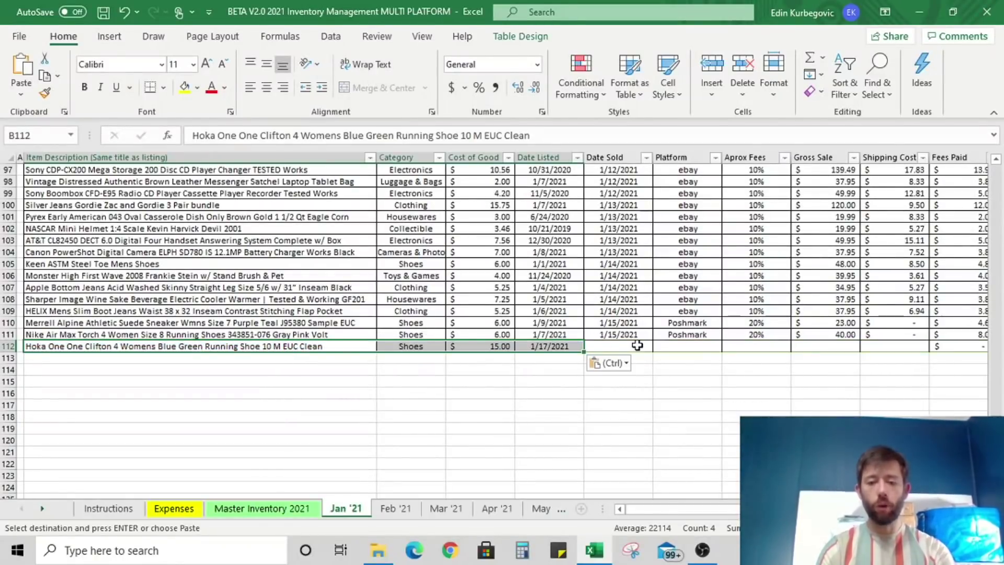
left_click(641, 348)
Enter the 1/18/2021 sale date and ebay platform for the Hoka shoes in row 112
type("1/")
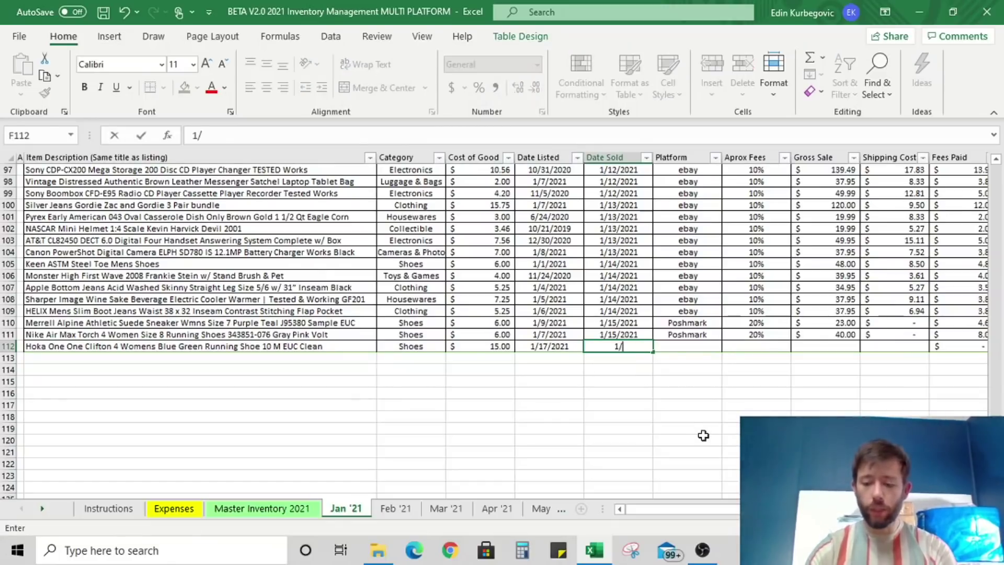
type("18/")
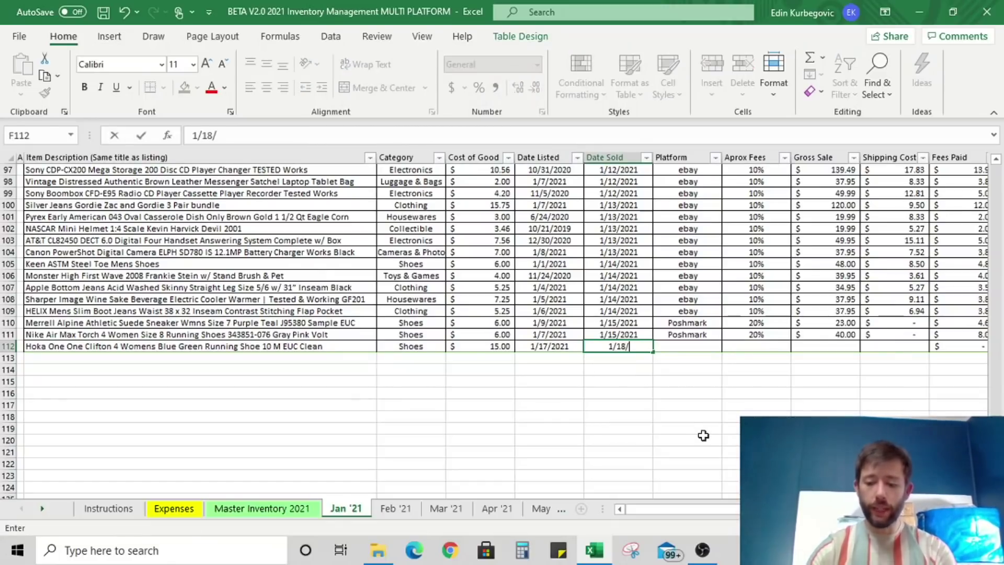
type("211")
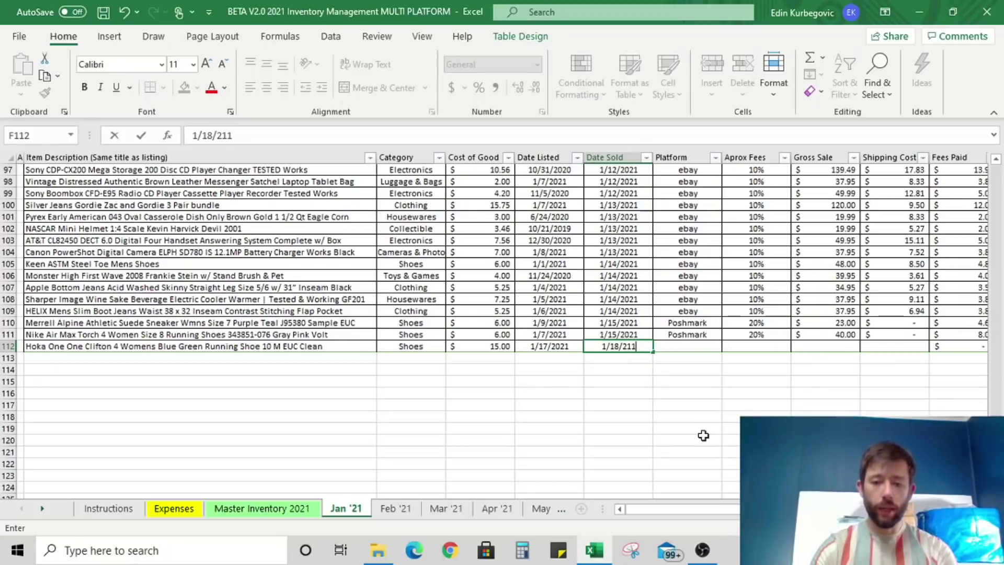
key("BackSpace")
key("BackSpace")
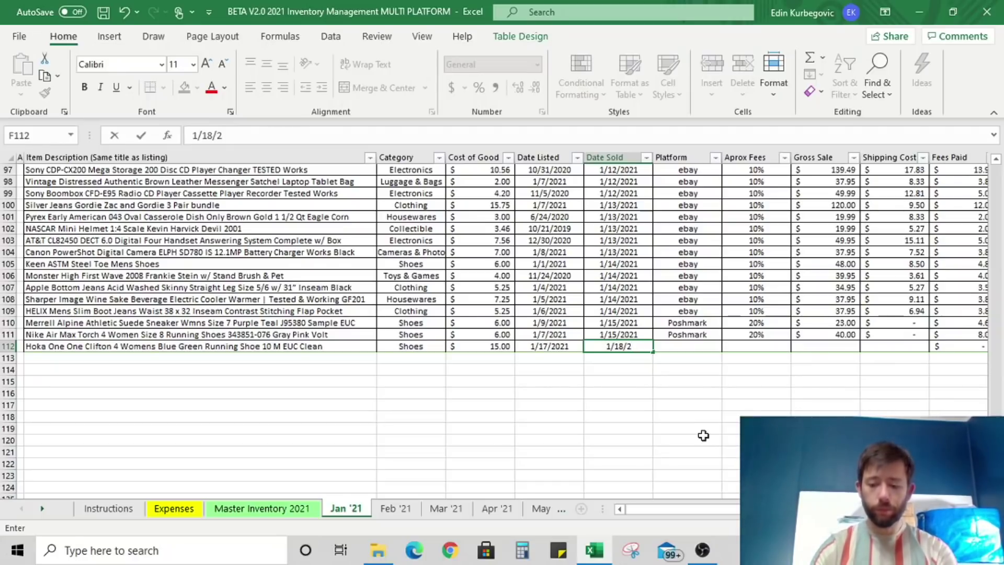
type("021")
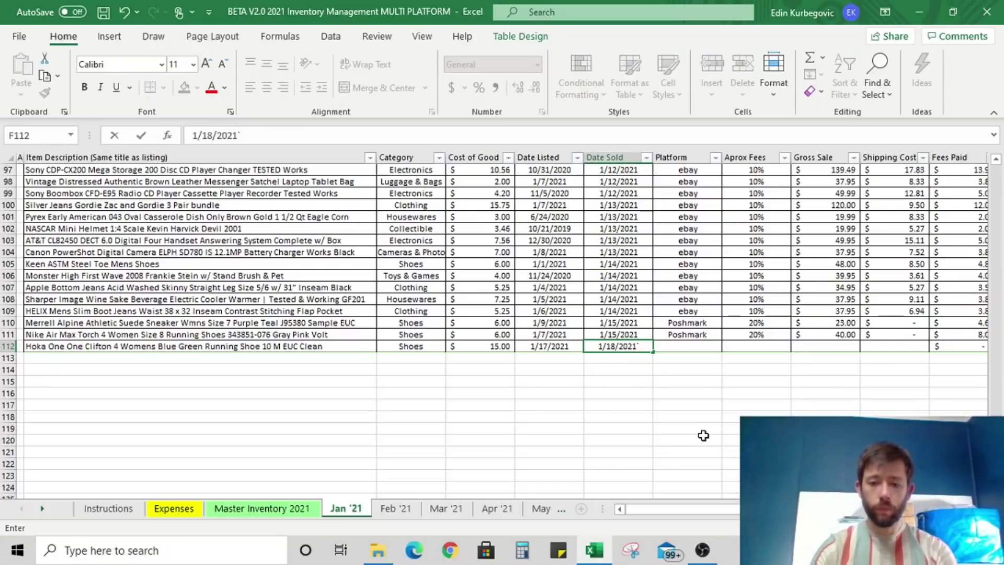
key("BackSpace")
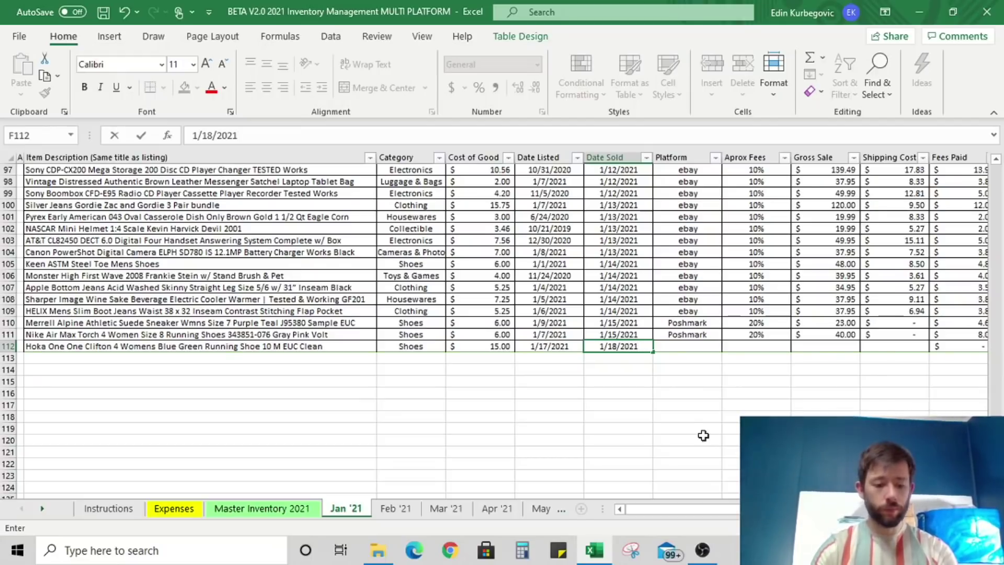
key("Tab")
type("eb")
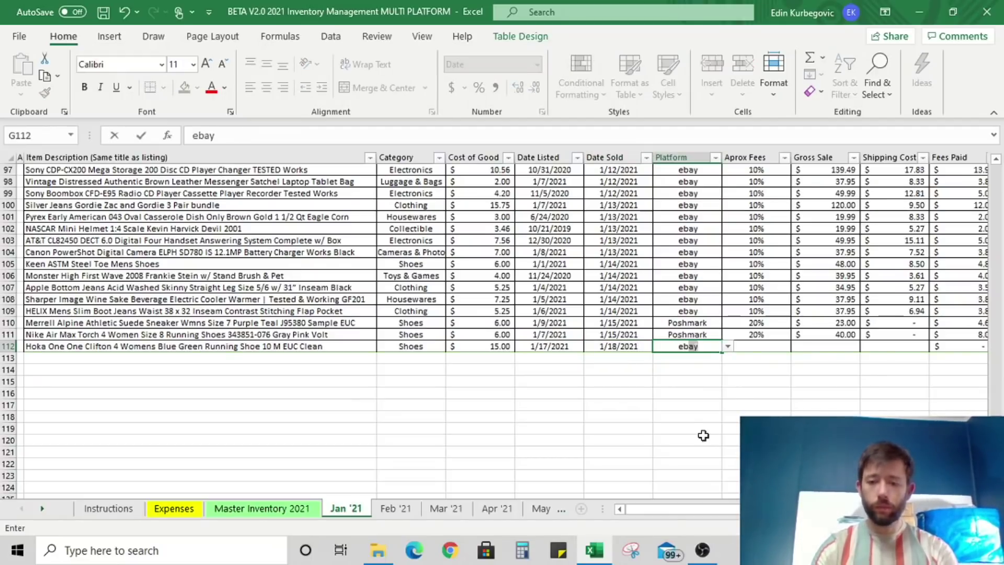
key("Tab")
Enter 10% fees, $50.00 gross sale and $9.00 shipping, giving $21.00 net profit
type("10")
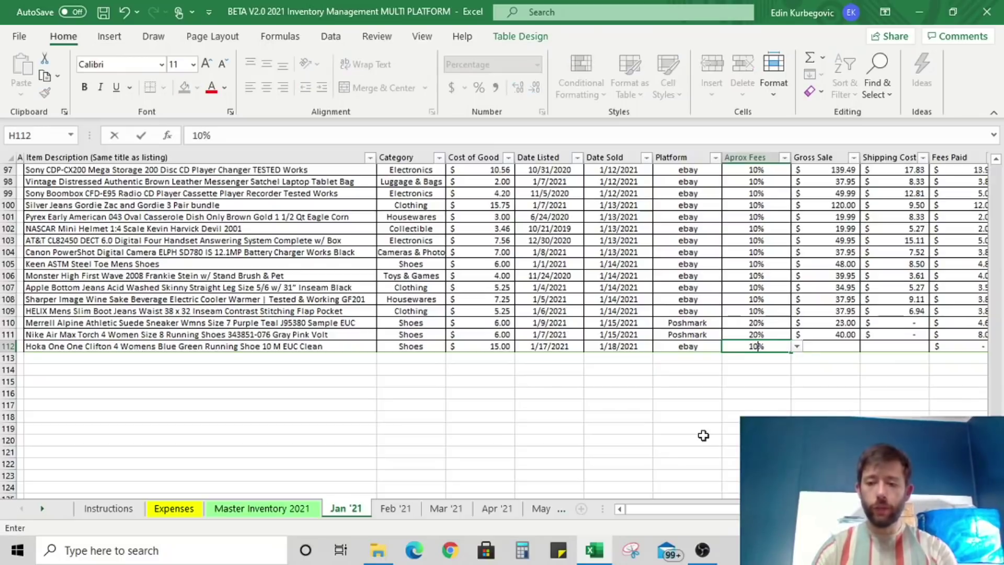
key("Tab")
type("50")
key("Tab")
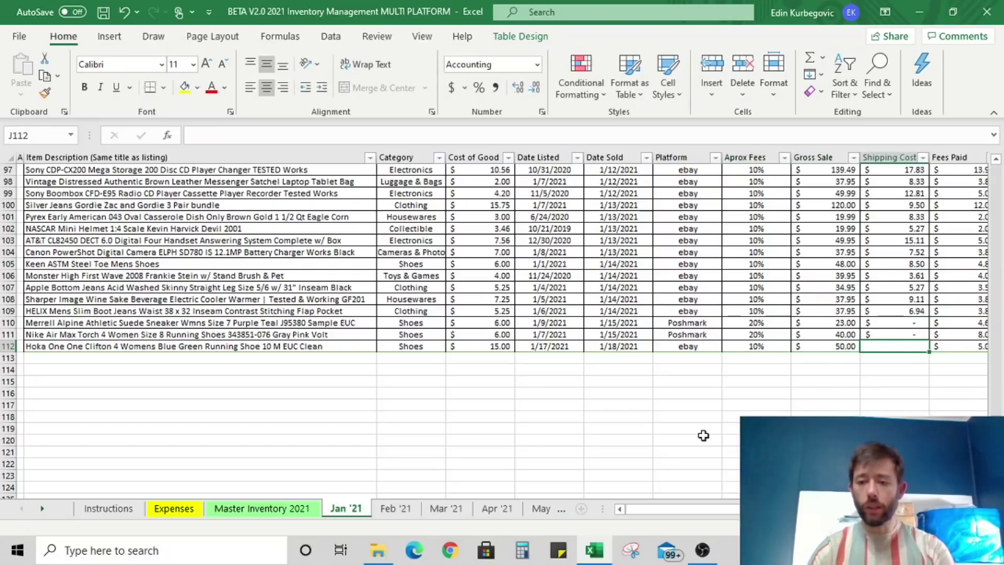
type("9")
key("Tab")
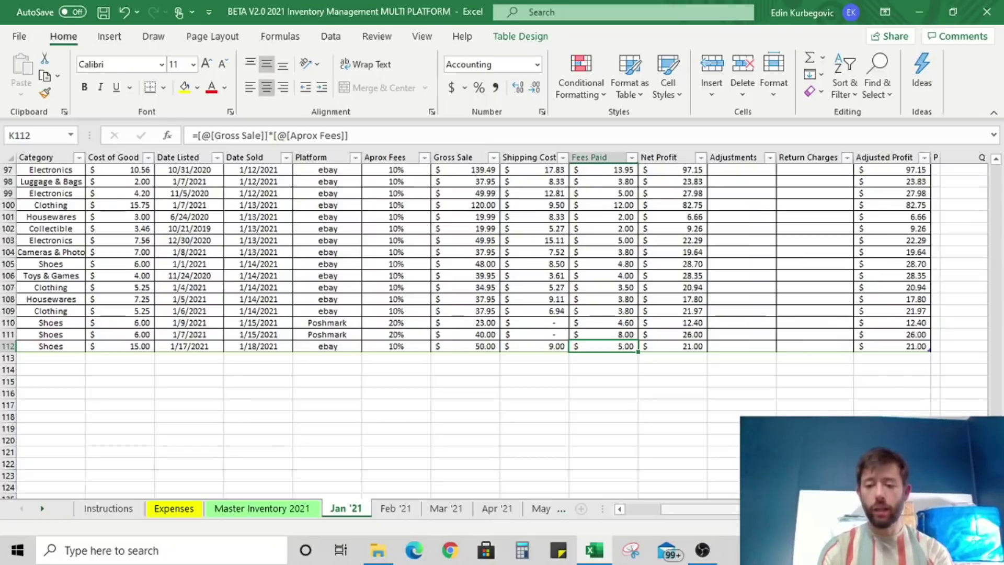
scroll(496, 330, "right", 2)
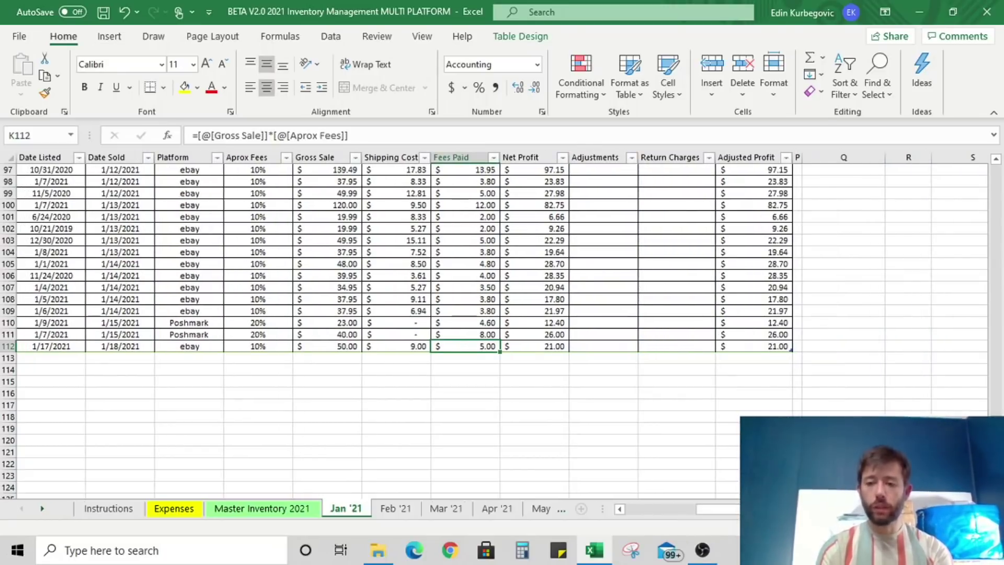
AutoFit column R so January shows $5,568.43 gross sales and $3,273.71 net profit
scroll(936, 264, "up", 20)
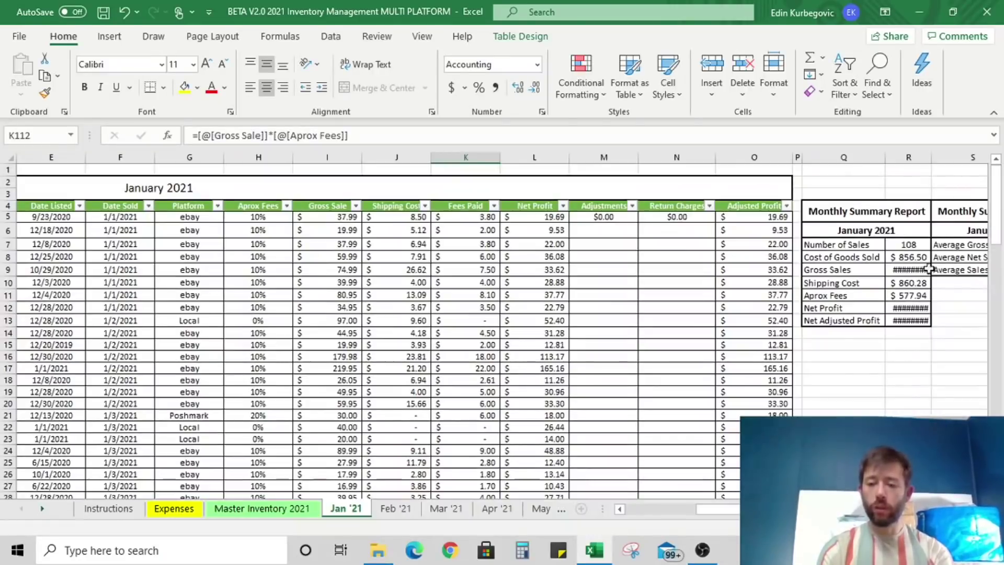
double_click(931, 157)
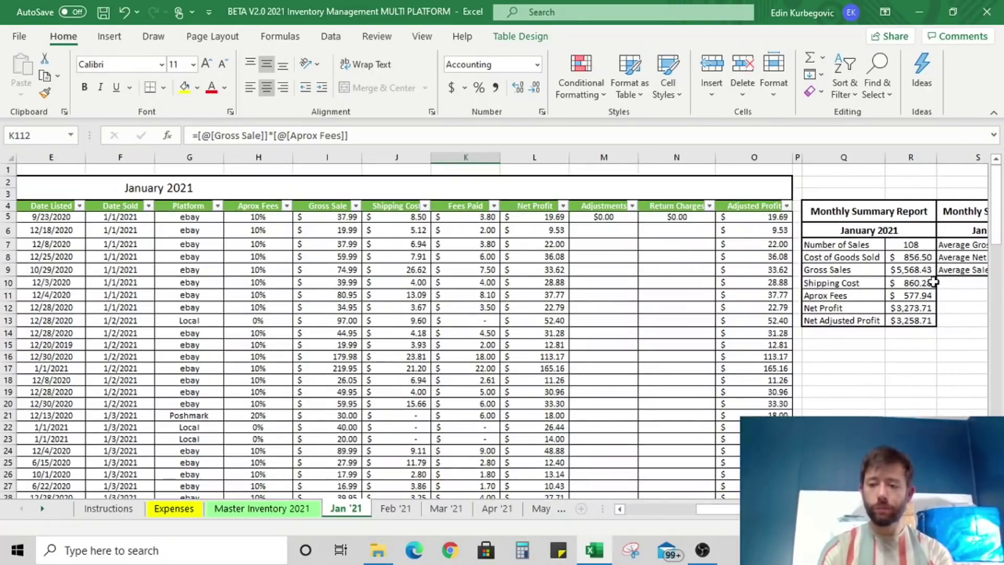
scroll(933, 282, "right", 2)
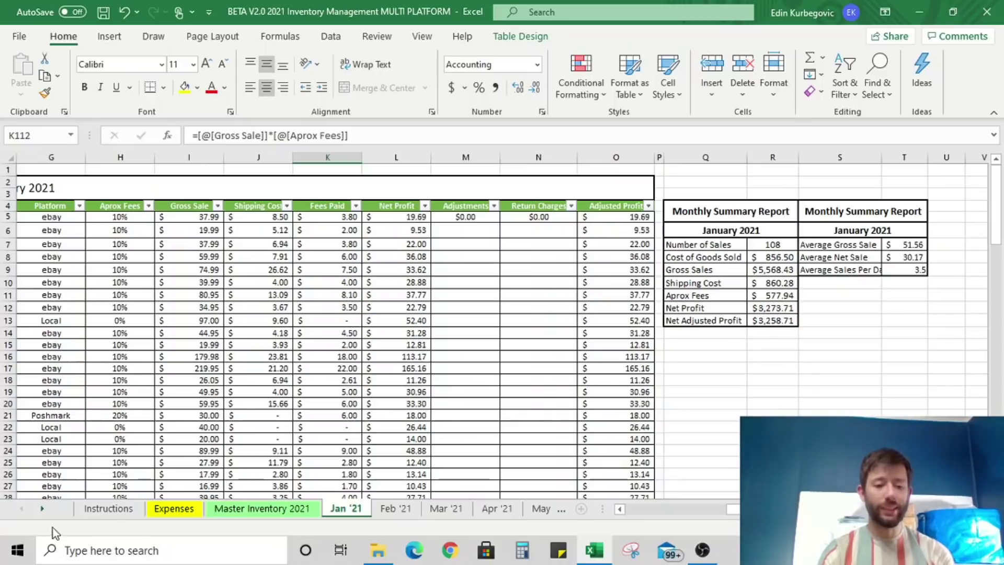
left_click(42, 508)
left_click(42, 508)
left_click(41, 508)
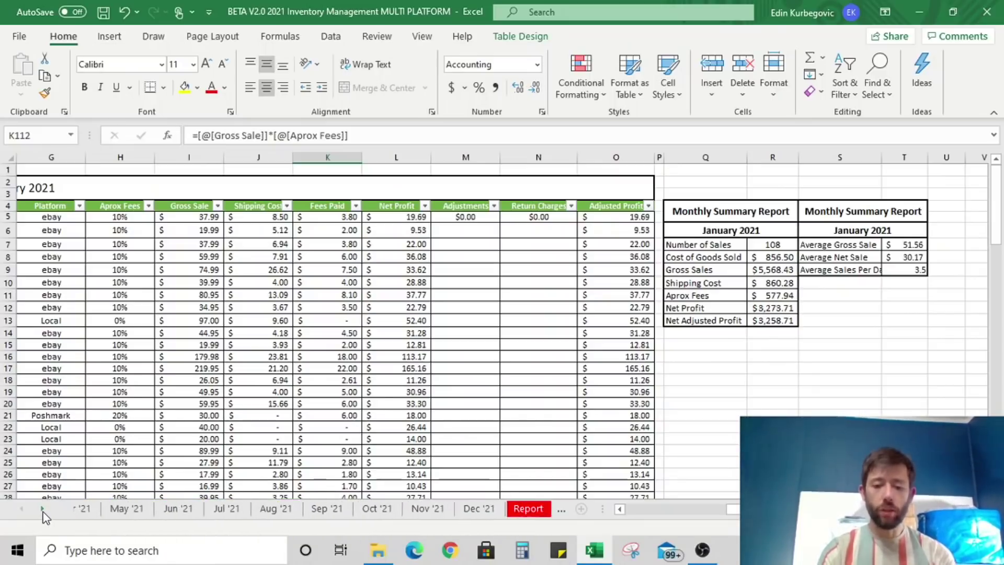
left_click(42, 508)
left_click(448, 509)
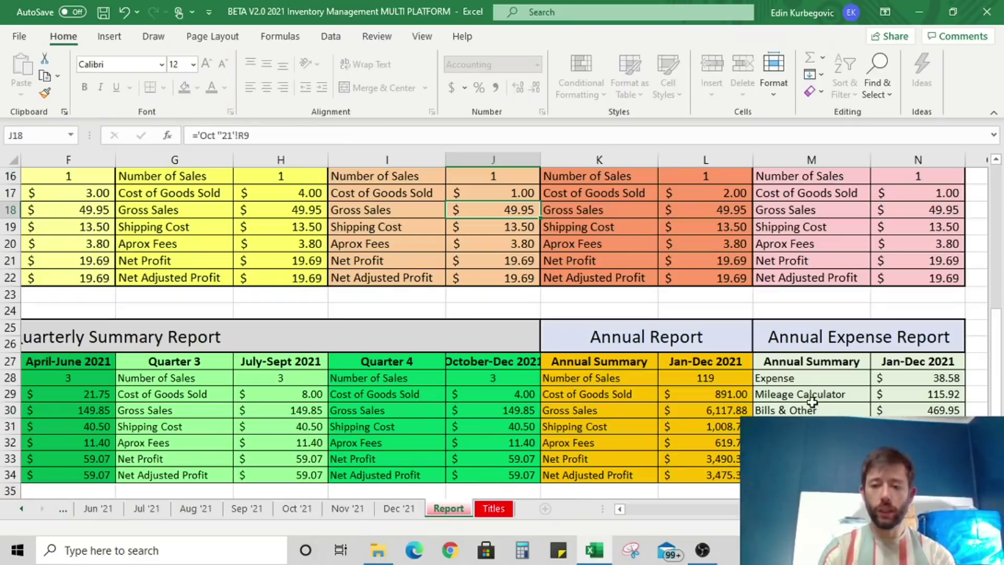
scroll(654, 501, "left", 5)
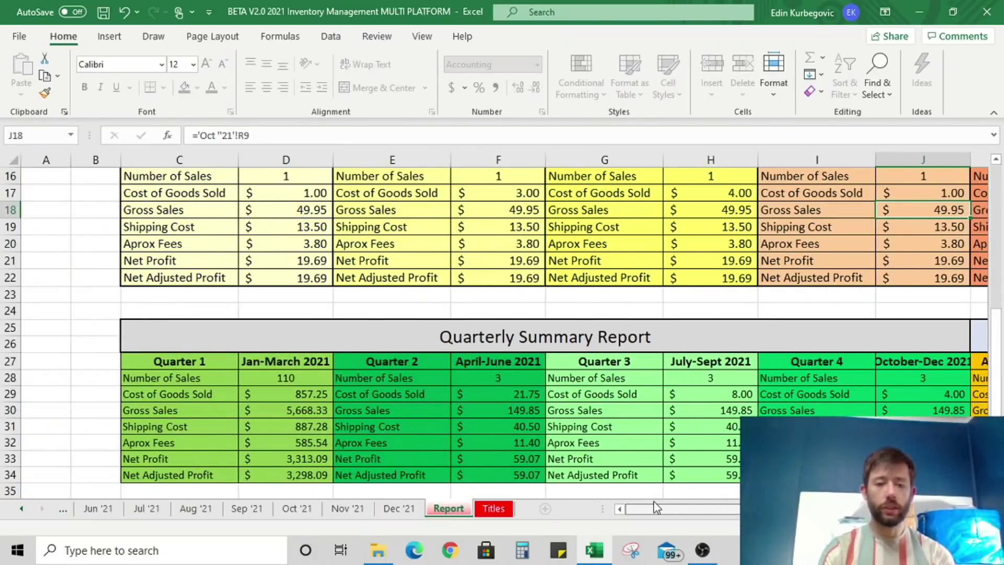
left_click_drag(999, 316, 986, 357)
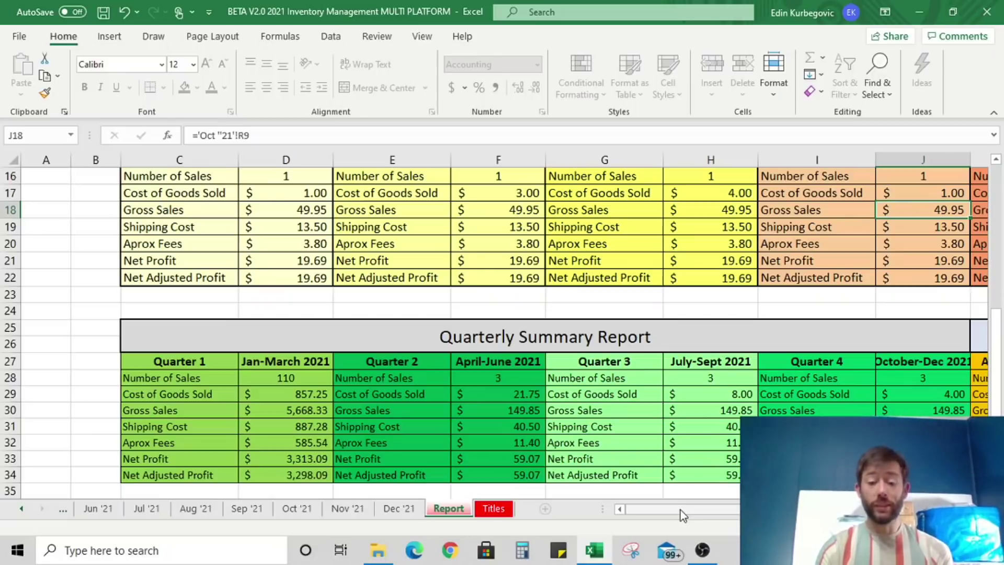
left_click_drag(680, 509, 808, 510)
left_click(941, 426)
scroll(722, 371, "up", 5)
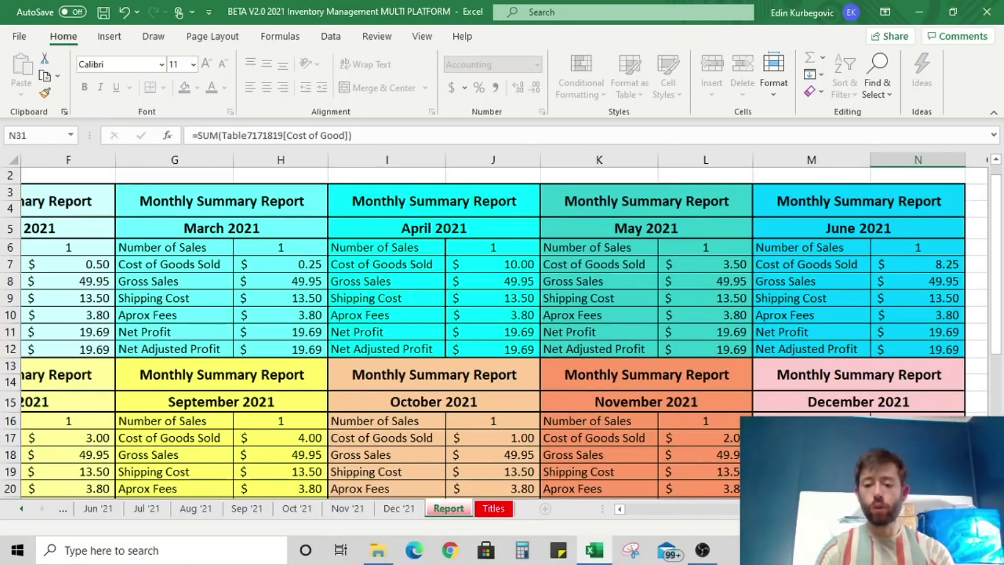
left_click_drag(807, 510, 611, 508)
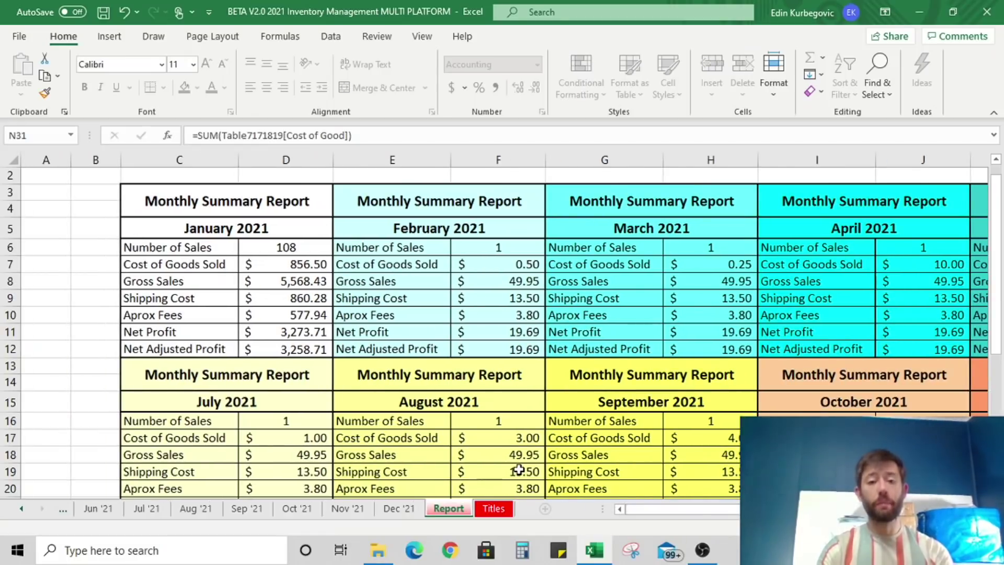
scroll(287, 508, "up", 3)
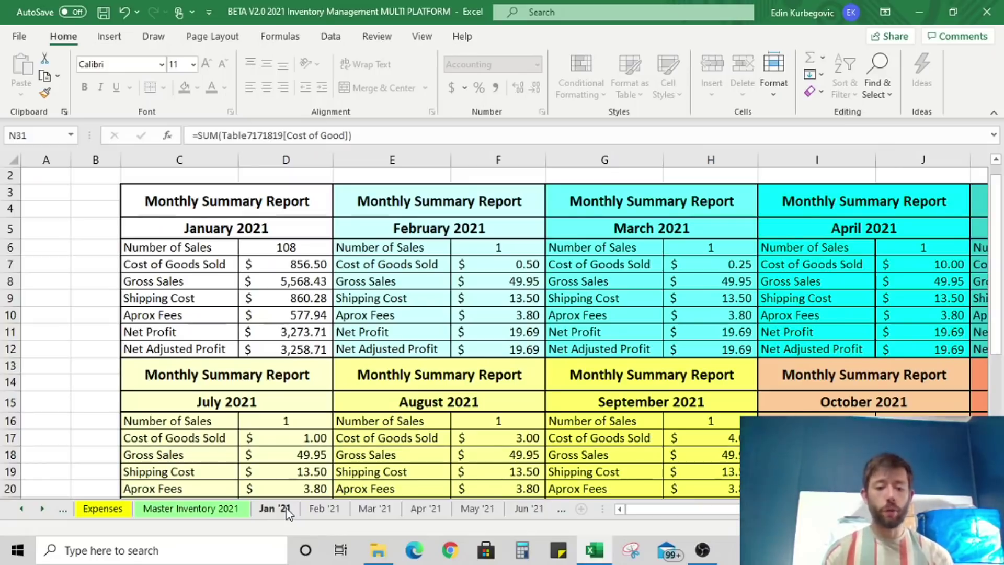
left_click(287, 510)
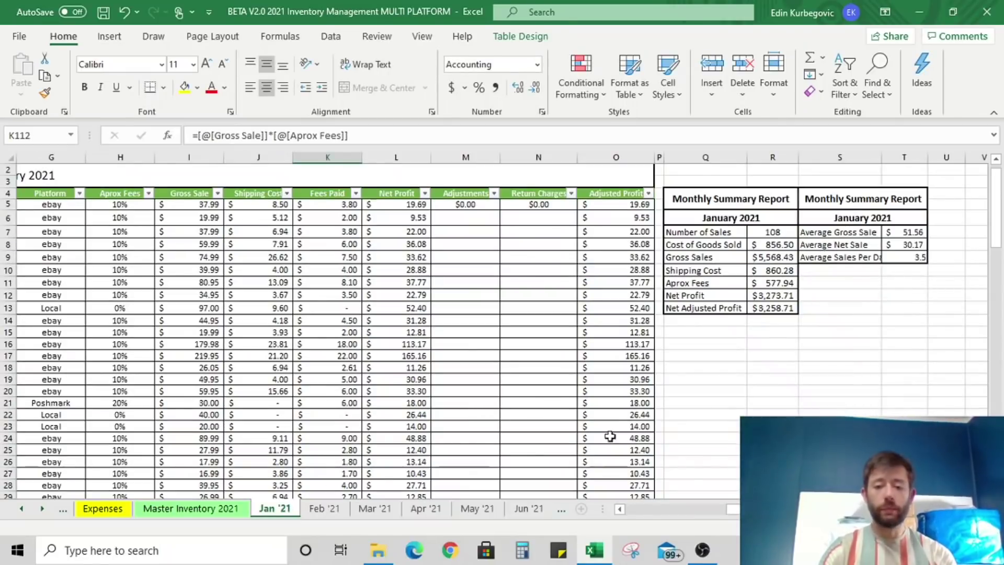
Filter the Platform column to show only the 4 Local sales
left_click_drag(732, 510, 662, 514)
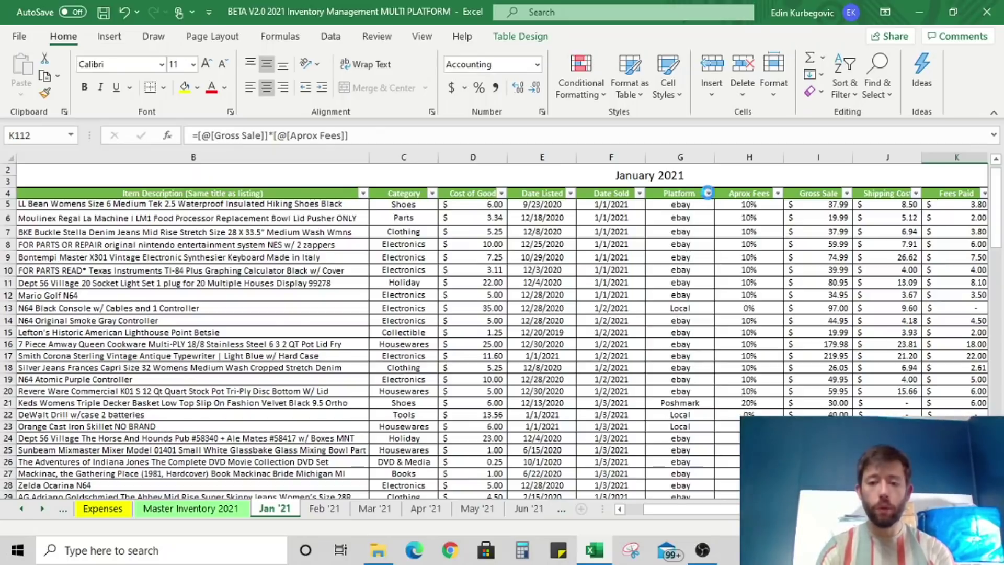
left_click(707, 193)
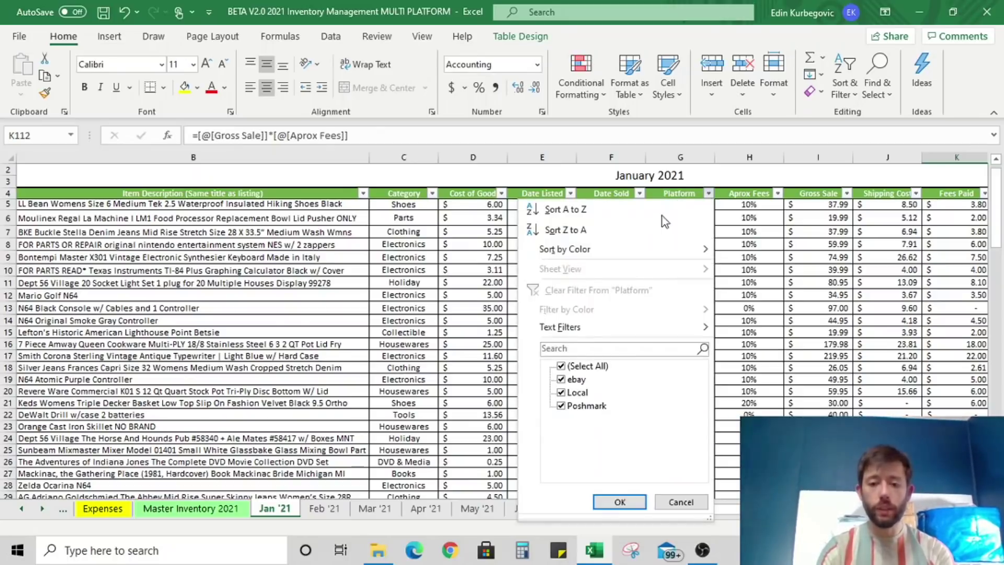
left_click(561, 366)
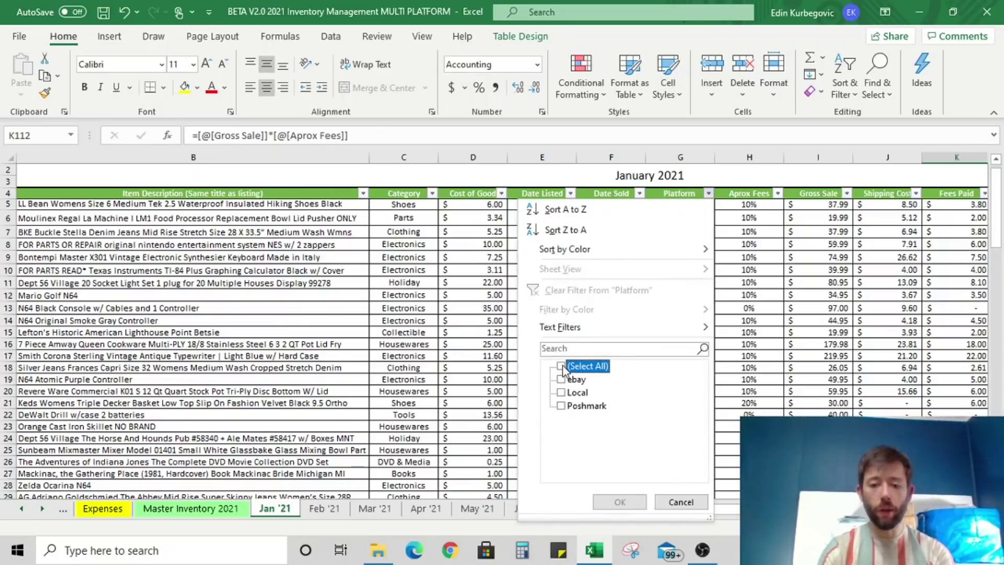
left_click(561, 392)
left_click(639, 505)
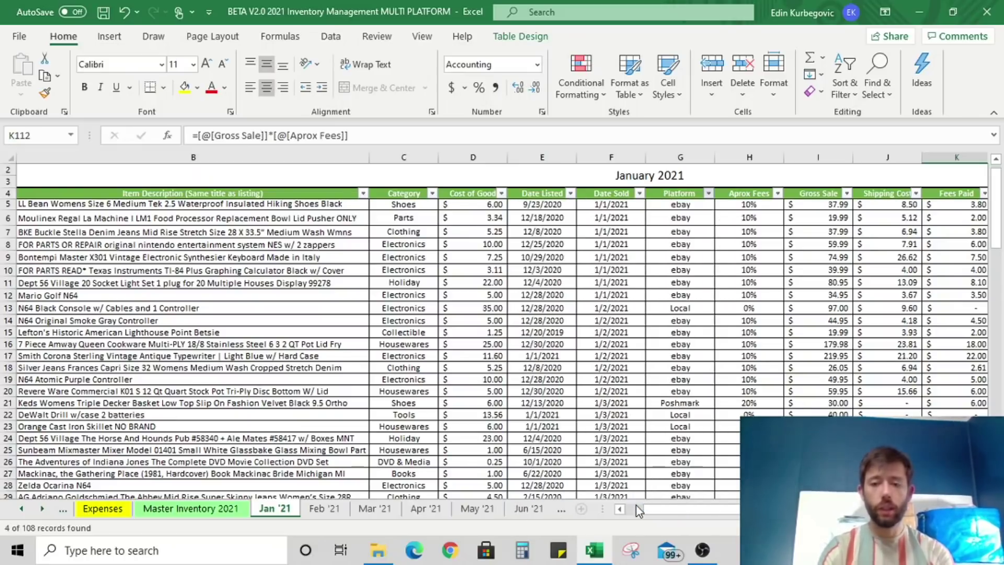
Select all platforms in the Platform filter to show ebay, Local and Poshmark again
left_click(708, 193)
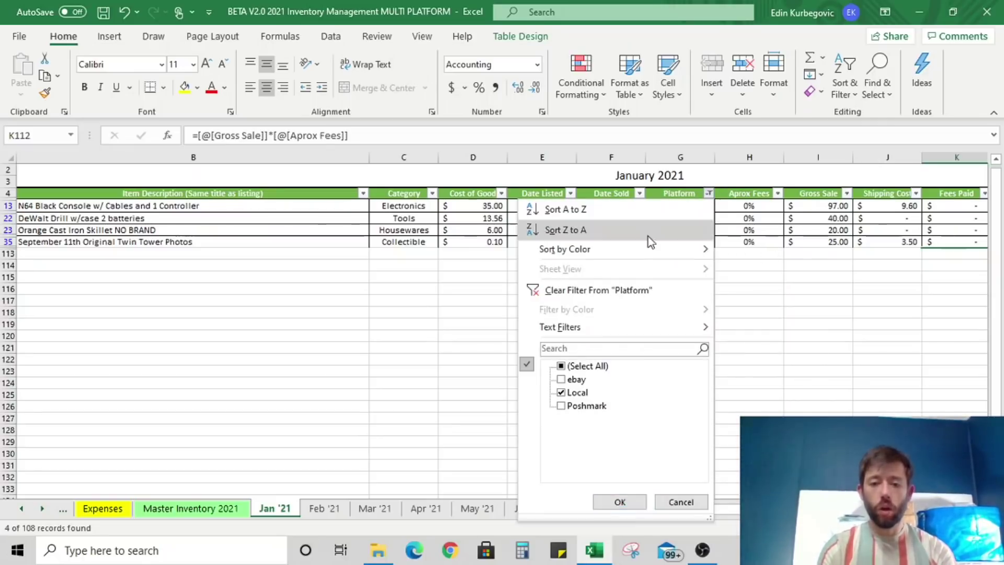
left_click(561, 368)
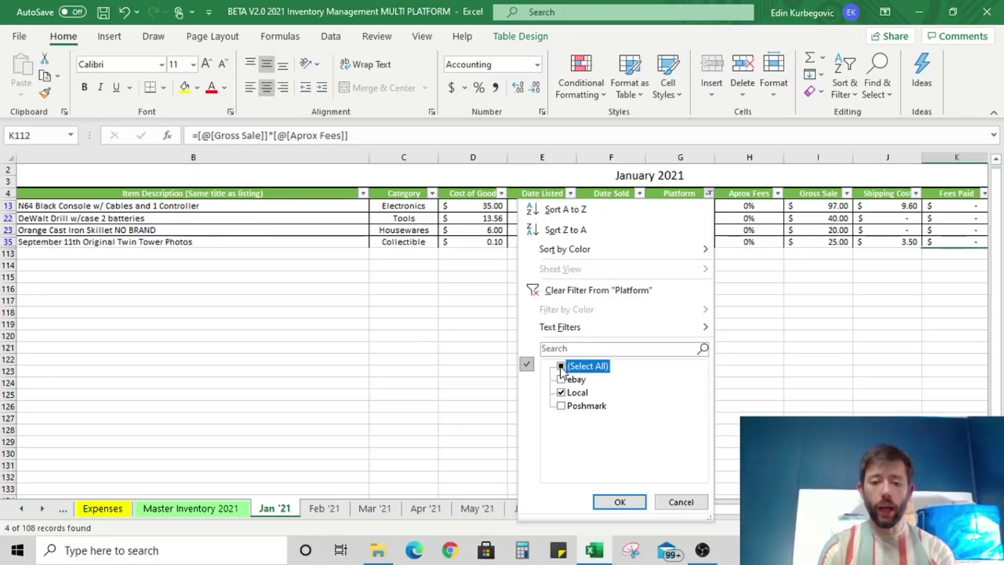
left_click(619, 502)
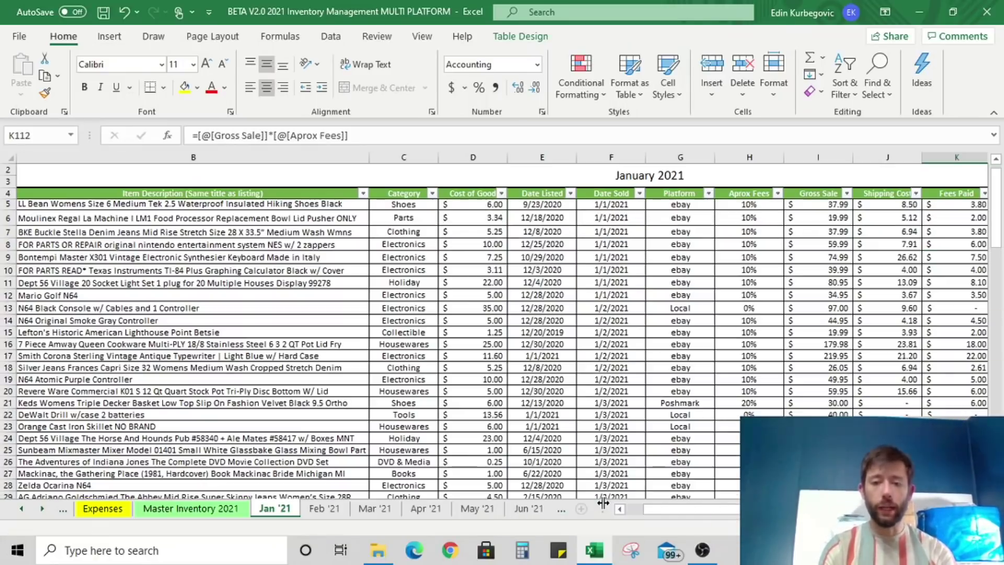
Filter Date Sold to show only the 7 sales from 1/10/2021
left_click(638, 194)
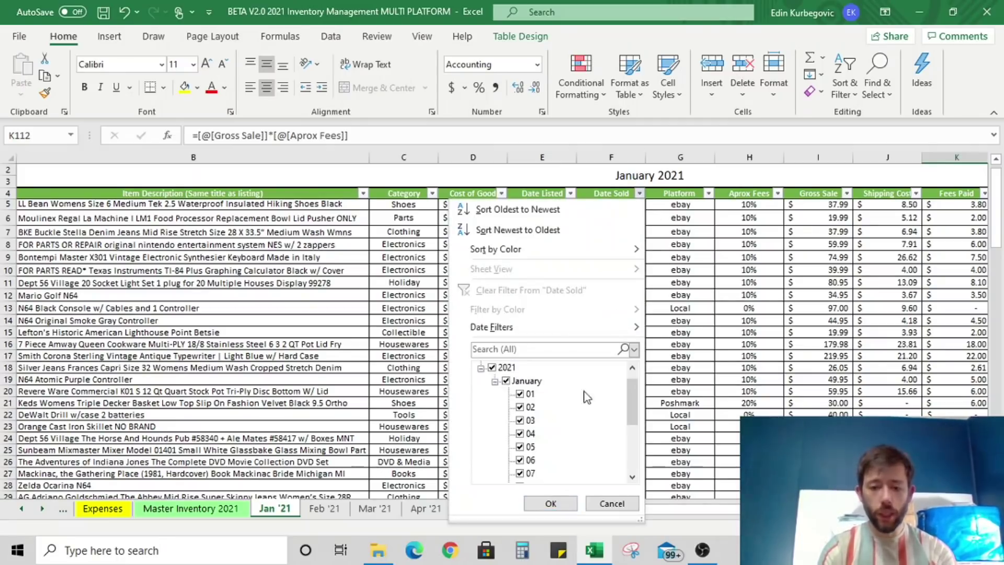
left_click(505, 381)
left_click_drag(634, 401, 634, 424)
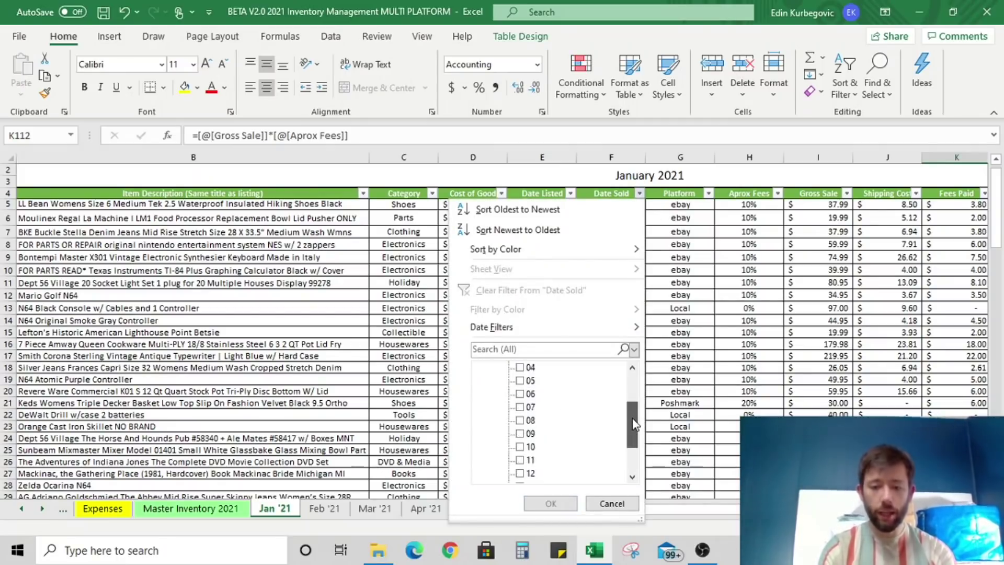
left_click(520, 447)
left_click(551, 503)
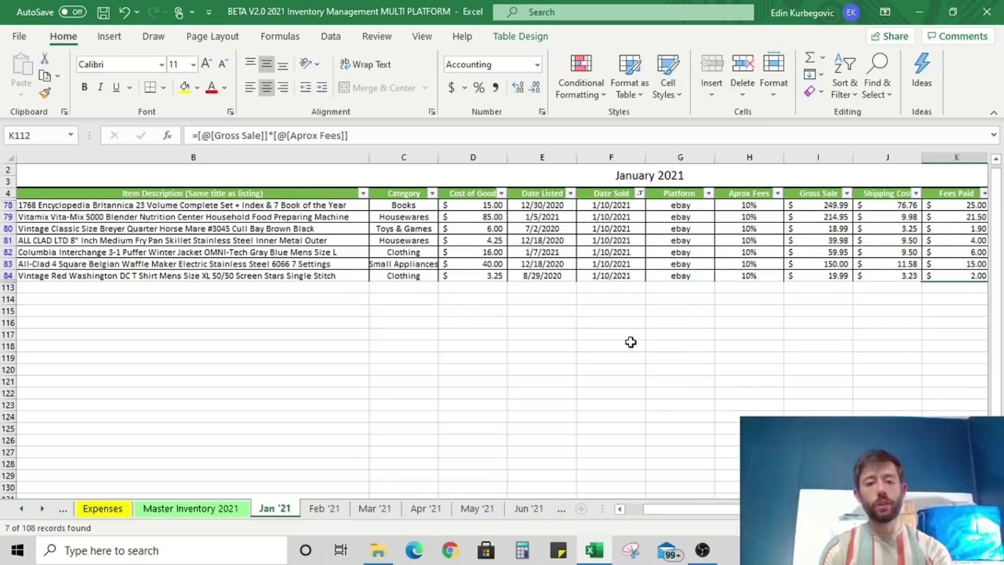
Reset the Date Sold filter to include every January 2021 date
left_click(639, 194)
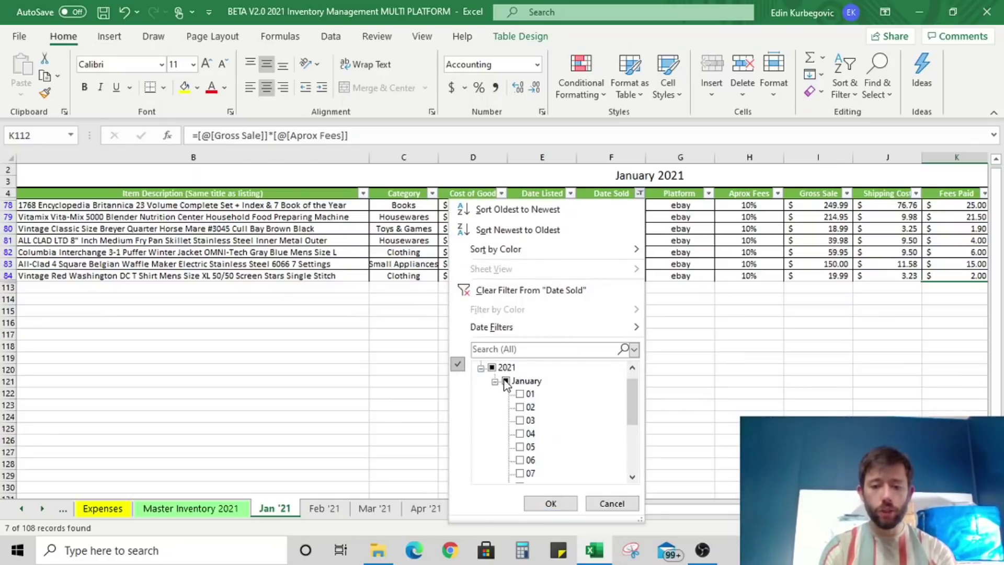
left_click(505, 381)
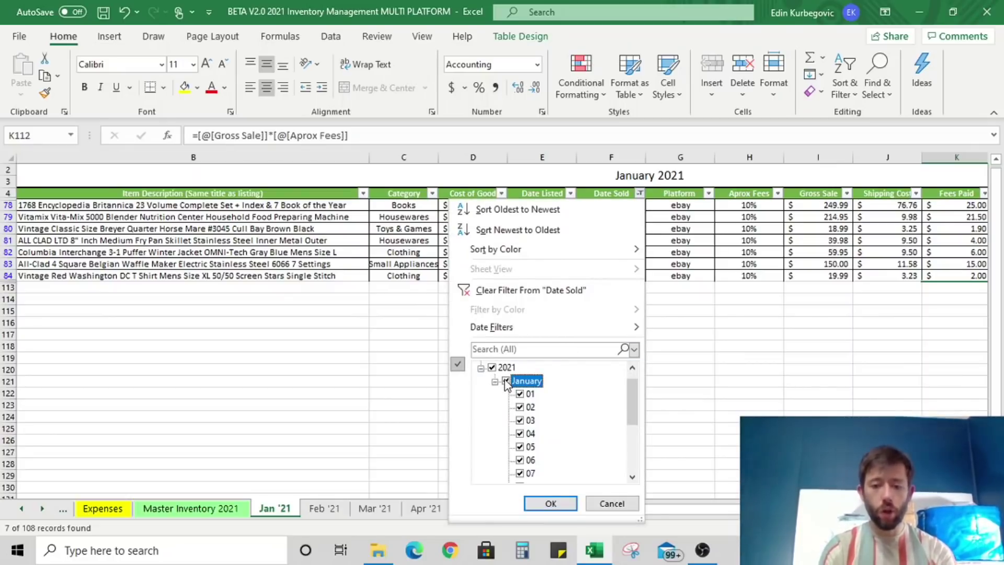
left_click(550, 503)
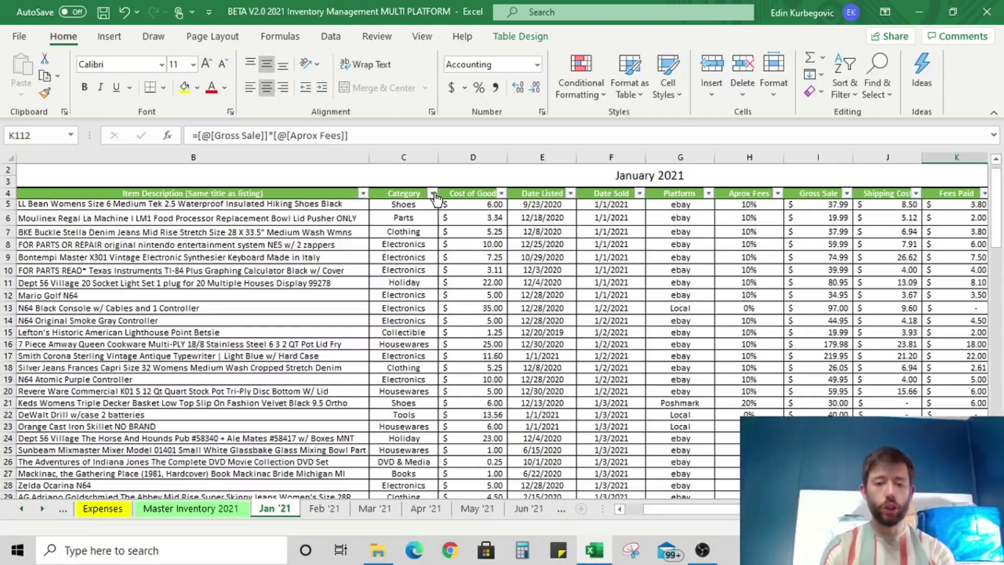
left_click(432, 194)
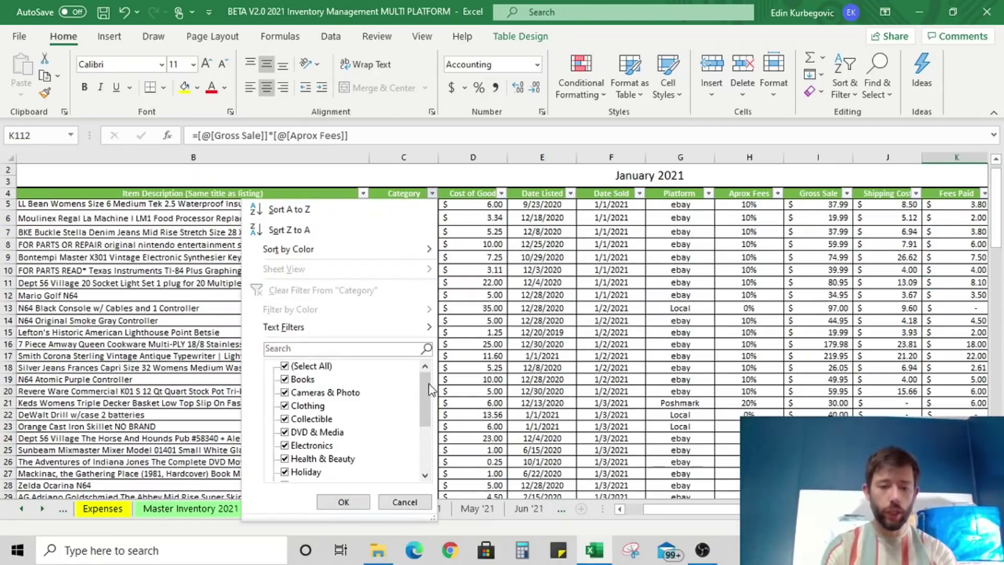
Filter the Category column to show only the 17 Shoes sales
left_click(285, 366)
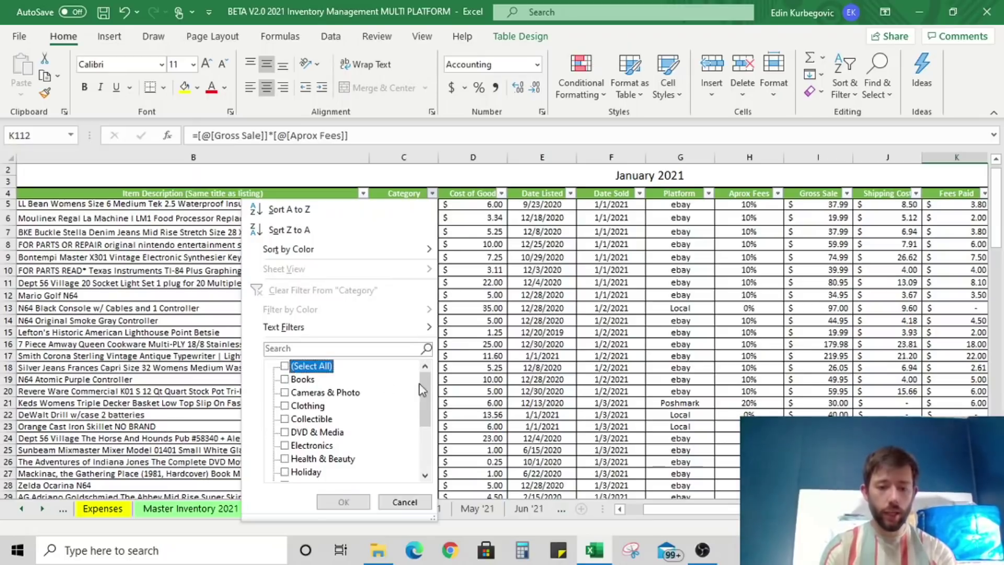
left_click_drag(428, 395, 327, 430)
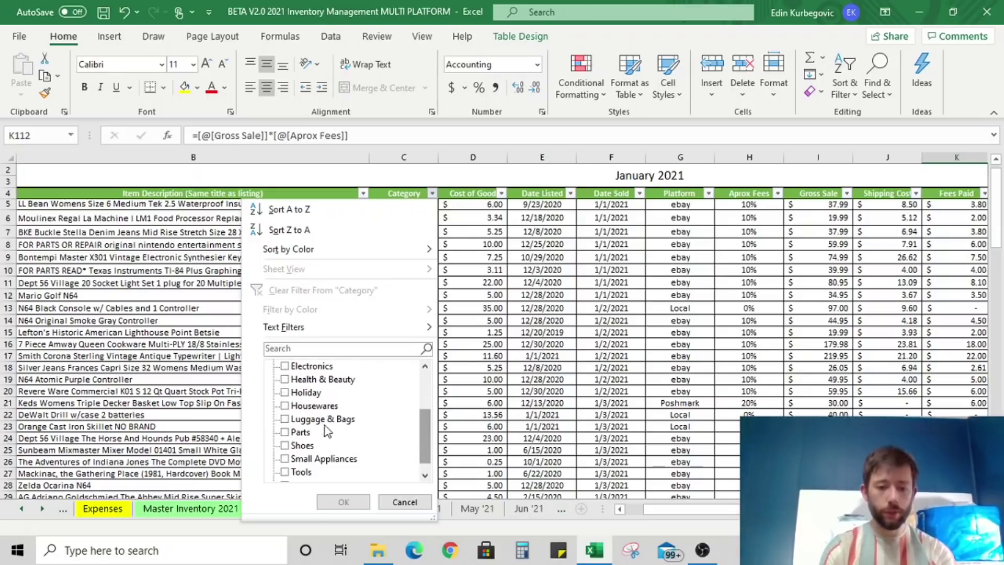
left_click(284, 445)
left_click(343, 502)
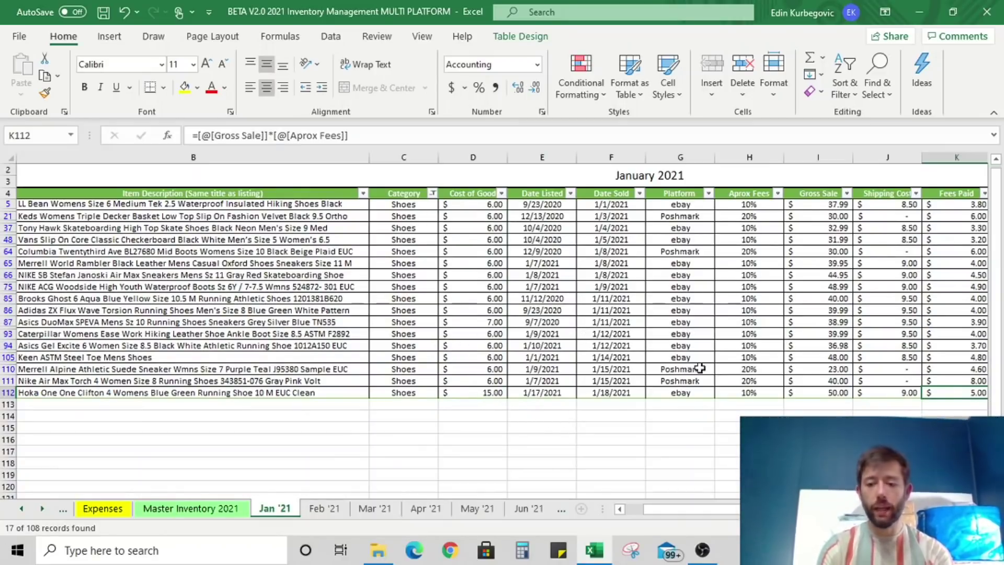
Select the Net Profit values L5:L112 to read the $20.45 Shoes average
left_click_drag(690, 508, 737, 508)
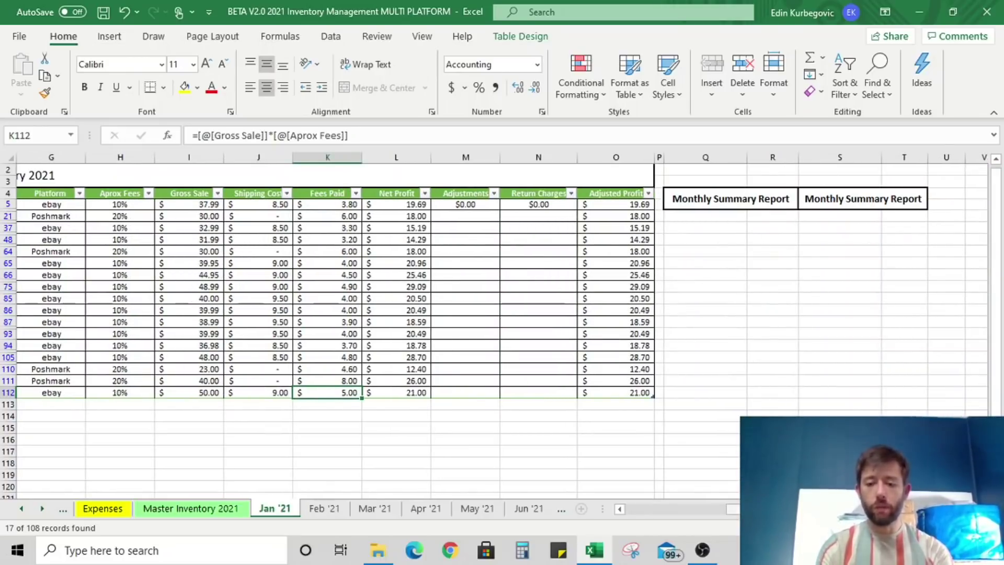
left_click_drag(701, 515, 617, 454)
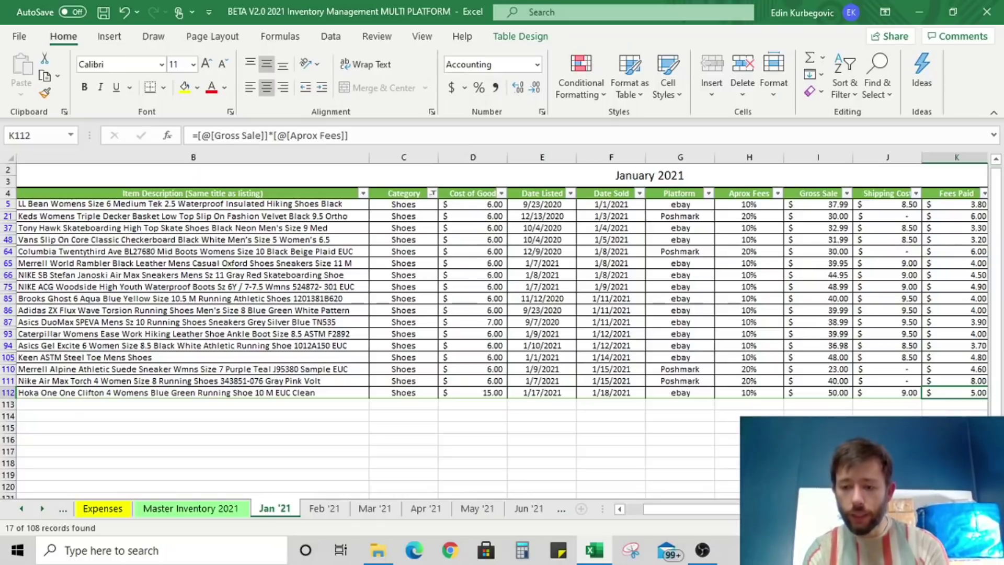
scroll(501, 333, "right", 3)
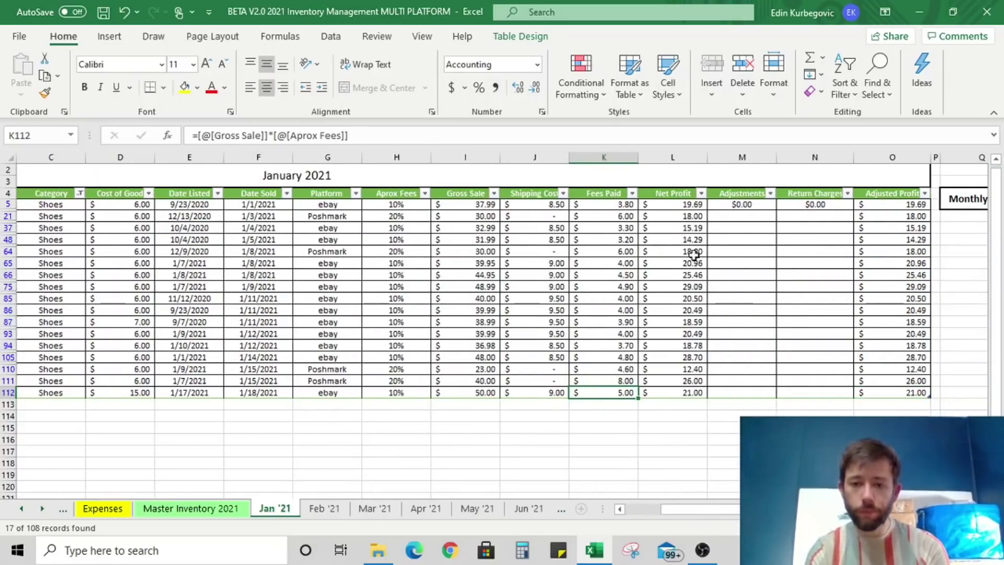
left_click_drag(649, 207, 678, 387)
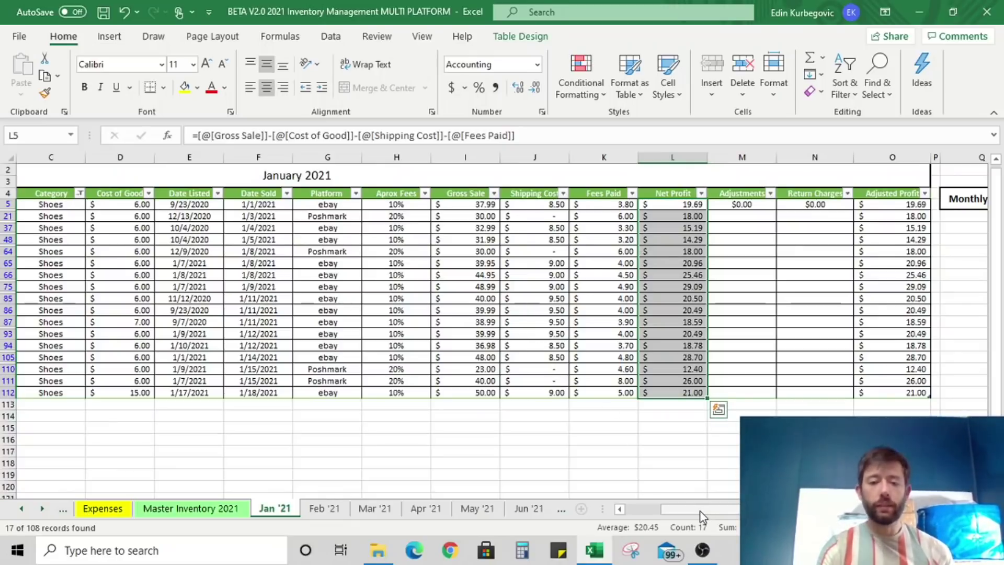
left_click(623, 510)
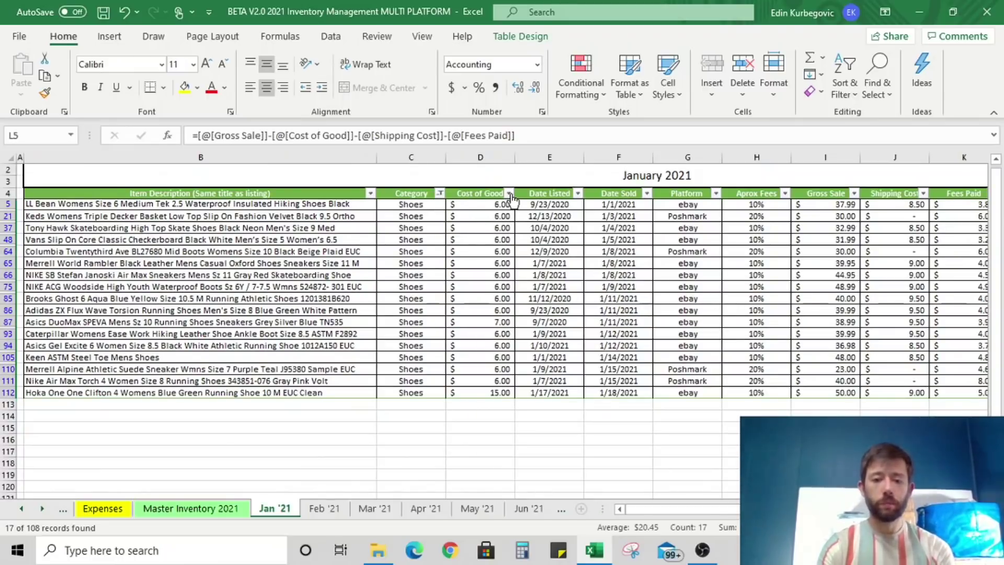
Clear the Category filter so all 108 January sales show
left_click(439, 193)
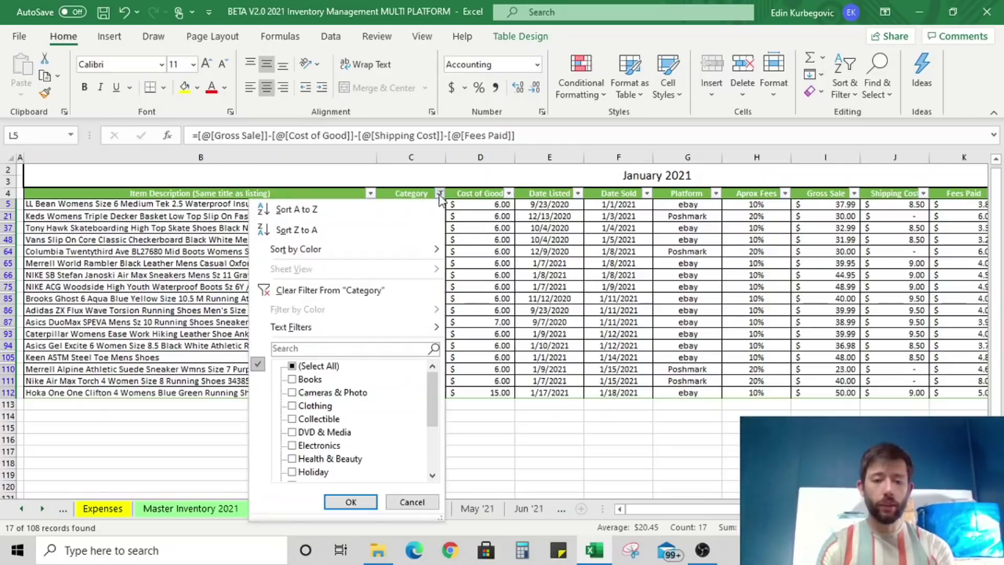
left_click(292, 366)
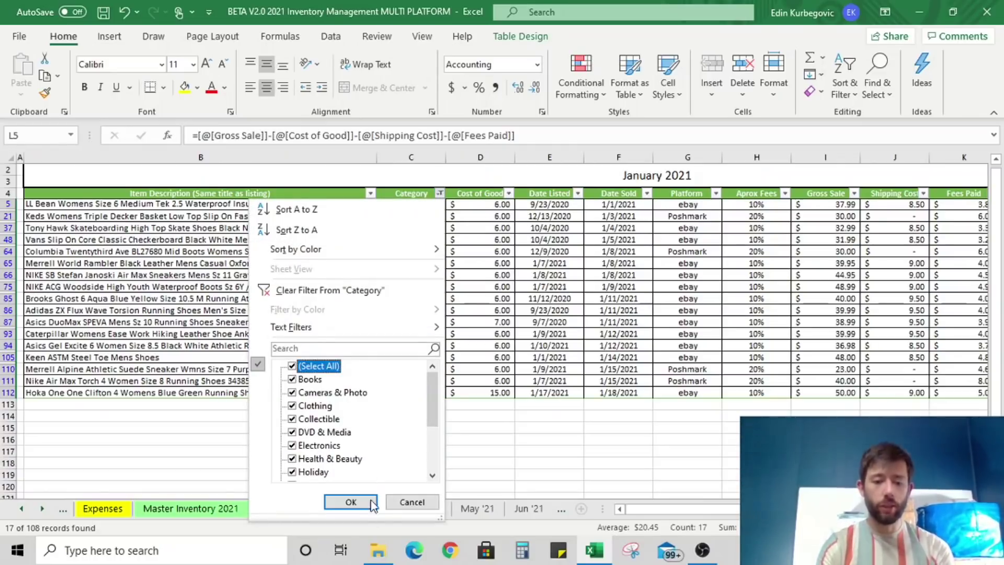
left_click(350, 501)
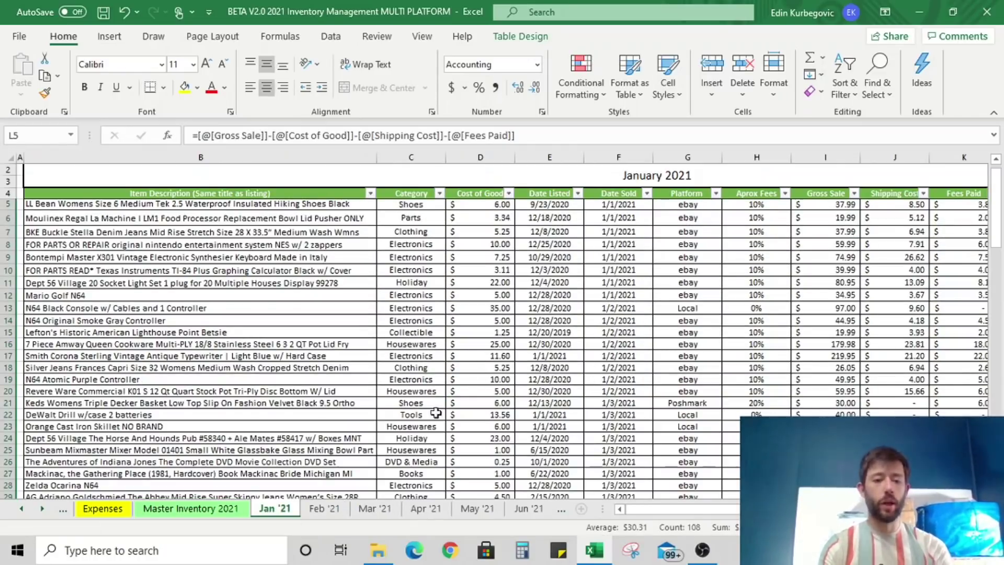
Switch to Master Inventory 2021 with Ctrl+PageUp and check a Cost of Good value
key("ctrl+Page_Up")
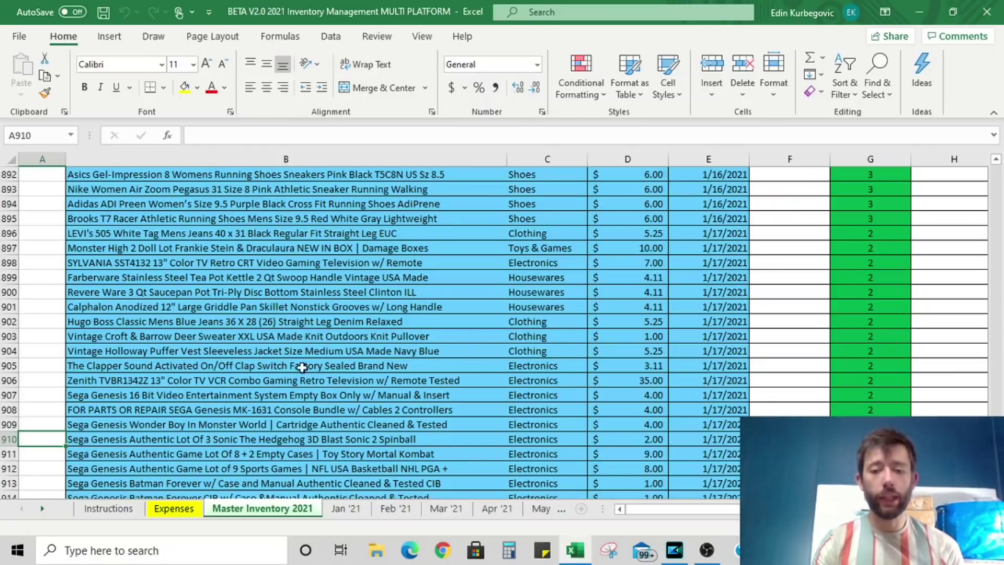
left_click(627, 277)
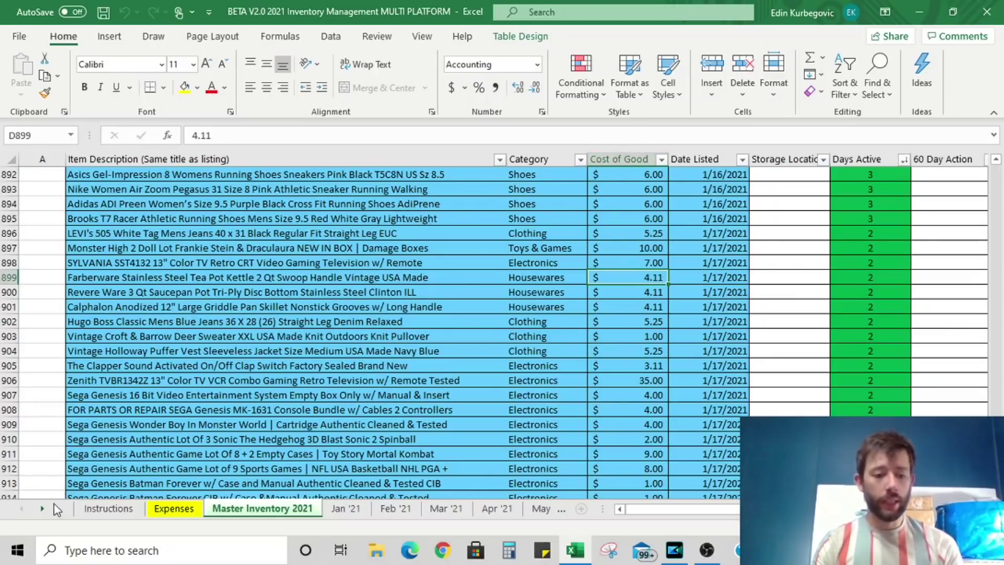
left_click(46, 512)
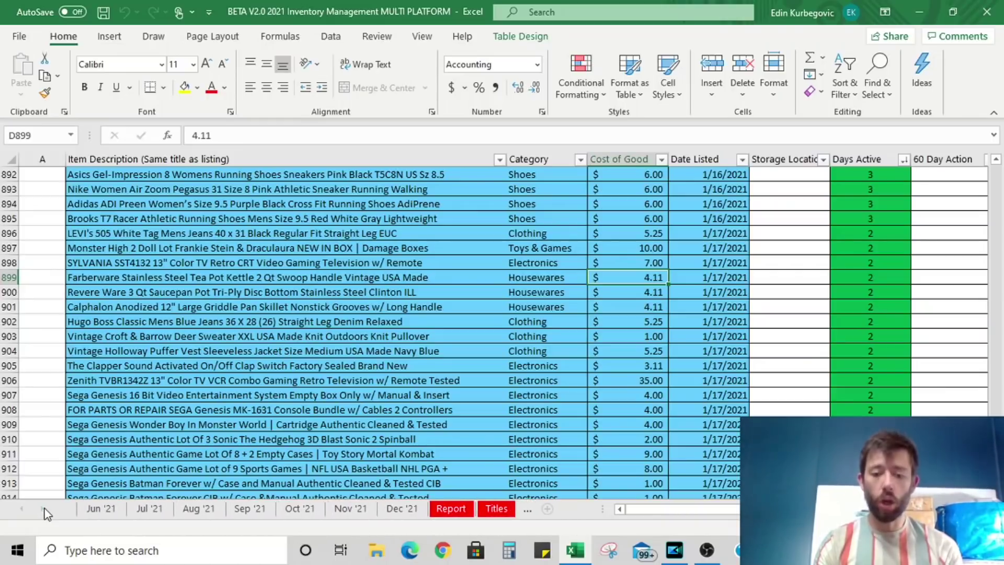
left_click(448, 509)
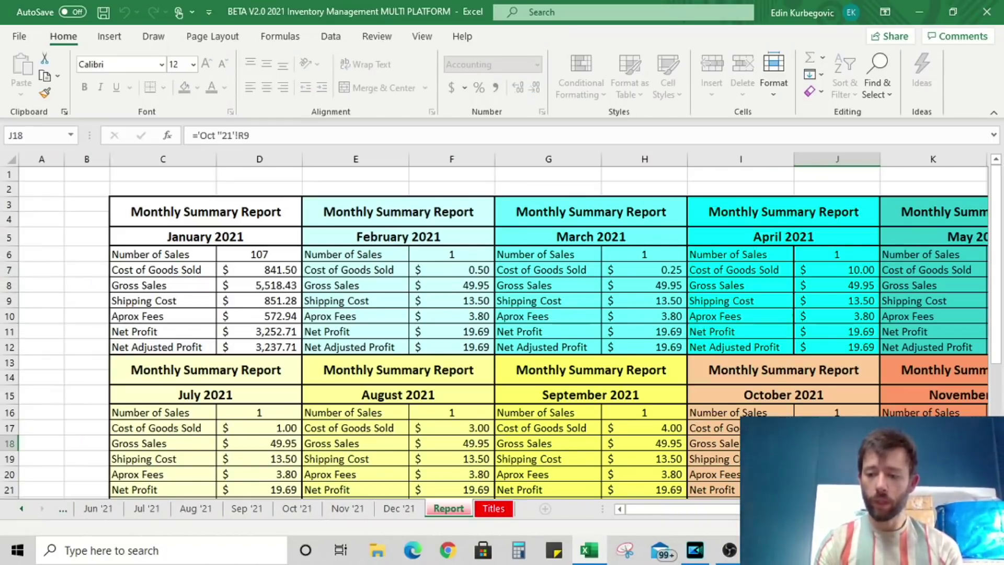
scroll(494, 333, "down", 4)
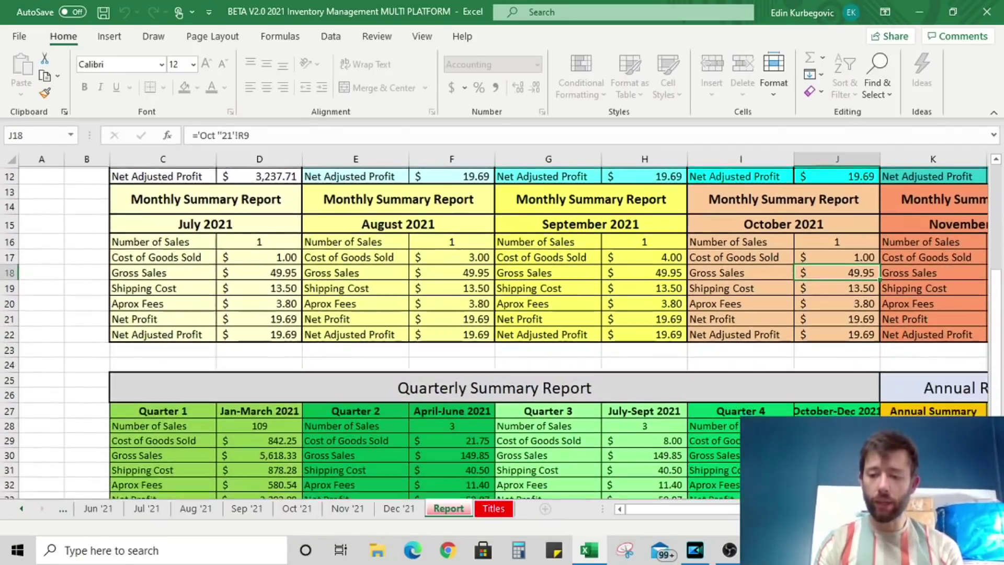
scroll(494, 332, "down", 2)
scroll(494, 333, "right", 3)
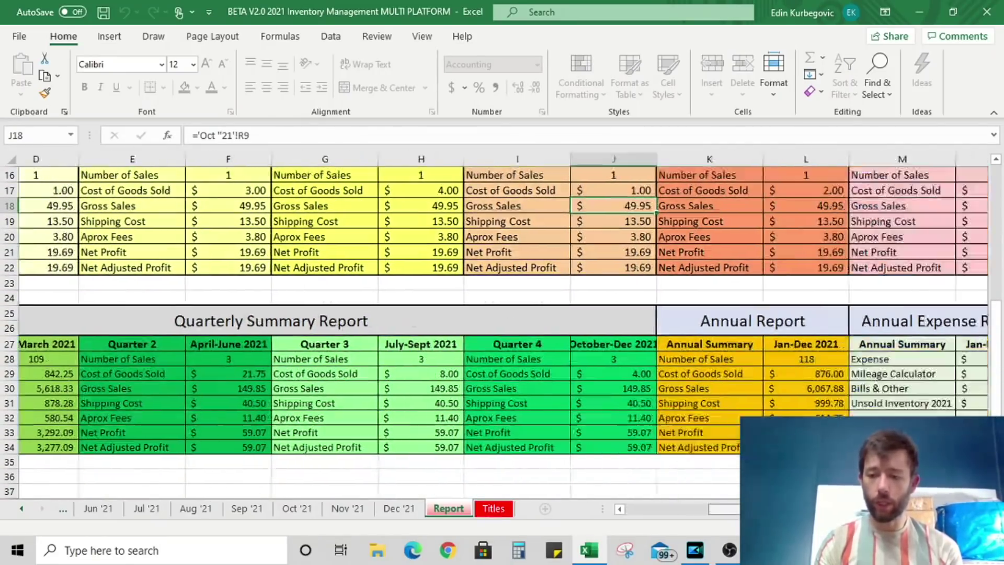
scroll(494, 333, "right", 1)
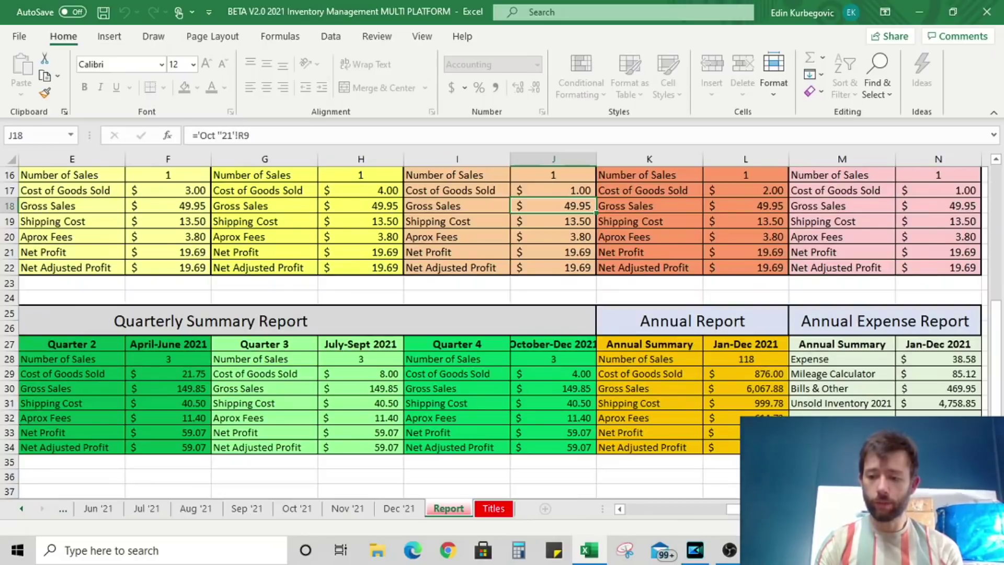
scroll(494, 333, "right", 4)
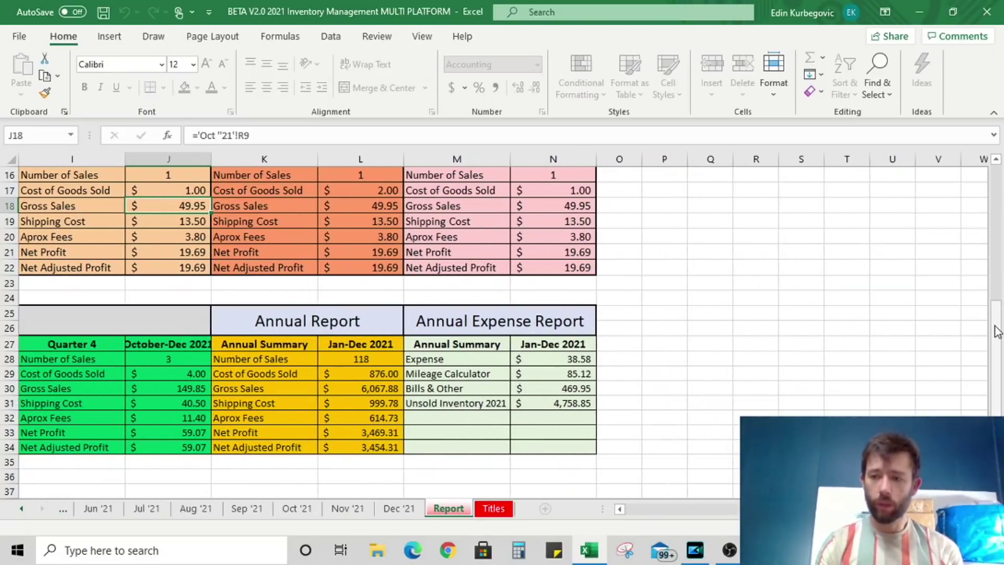
left_click(558, 406)
left_click(471, 408)
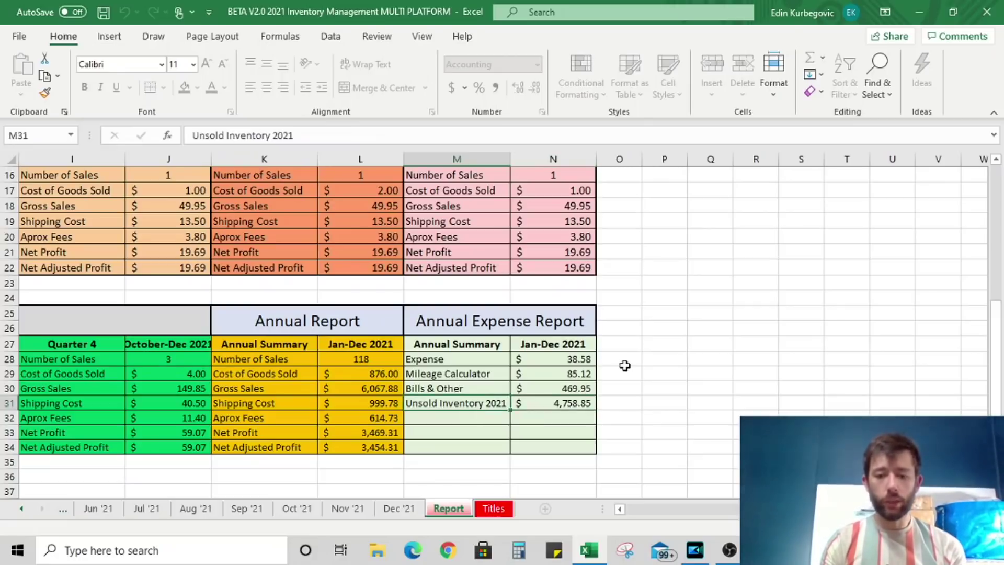
left_click(574, 402)
left_click(622, 399)
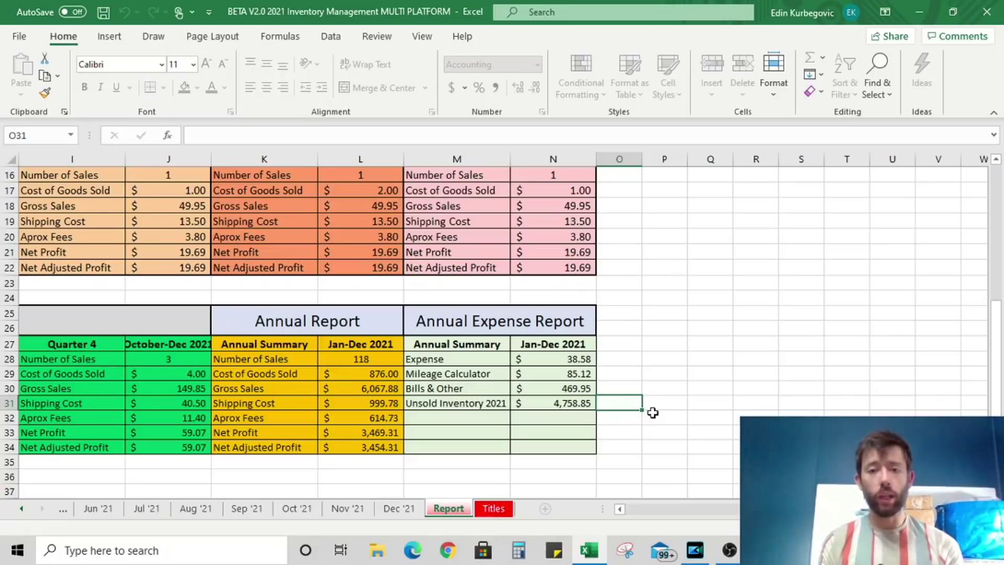
left_click(22, 508)
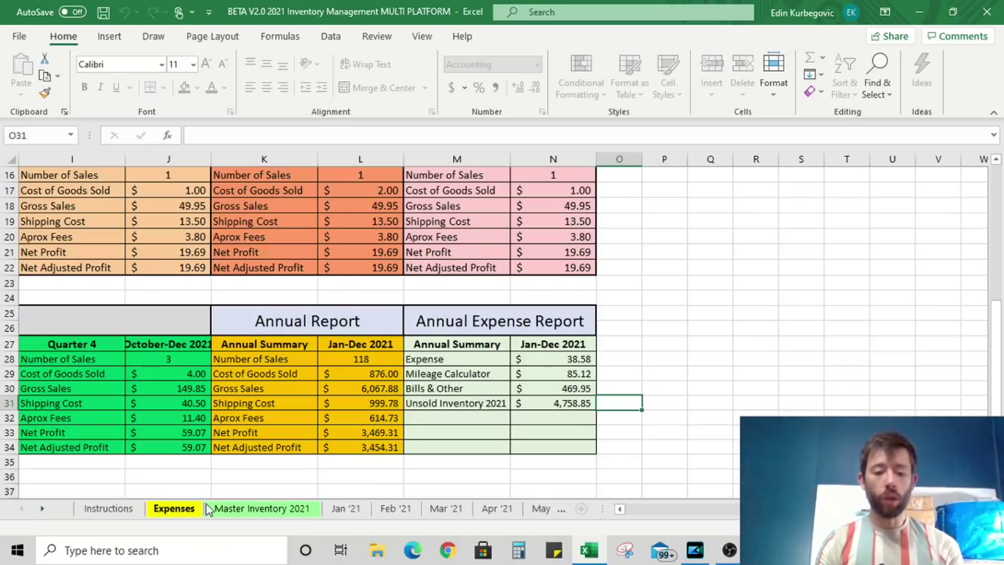
Cross-check the Hugo Boss jeans entry against the Jan '21 Mario Golf N64 sale
left_click(231, 508)
left_click(395, 319)
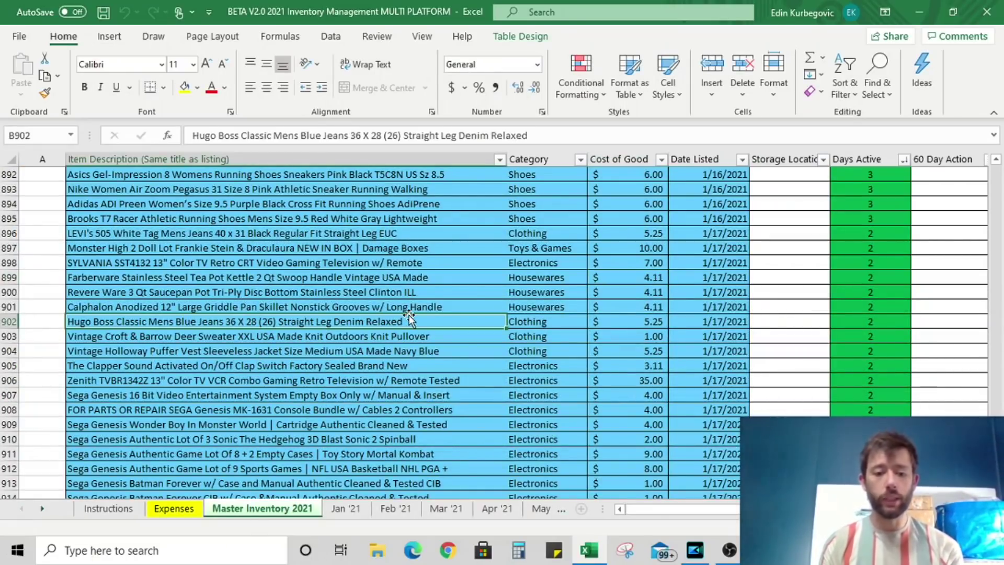
left_click(345, 508)
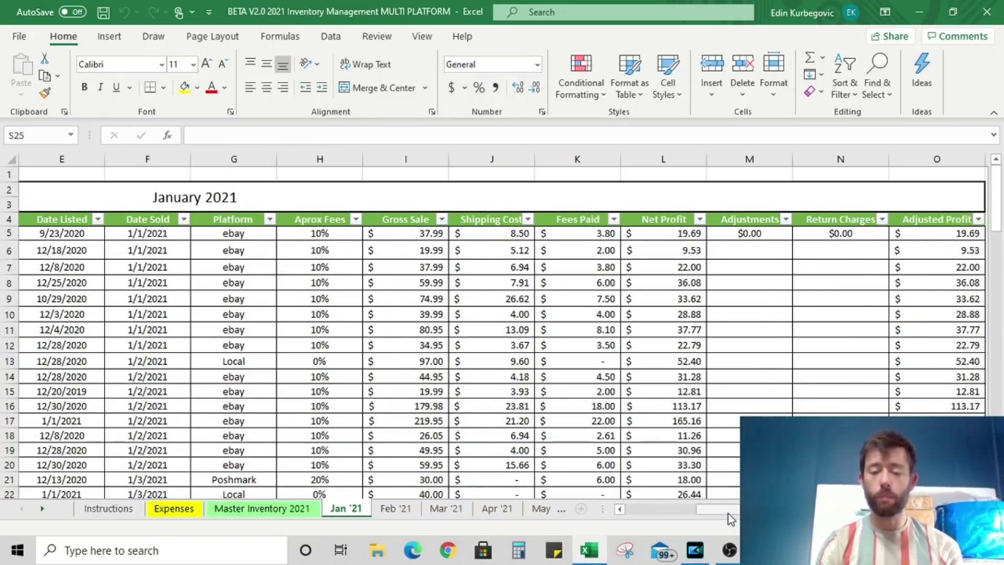
left_click_drag(728, 512, 646, 510)
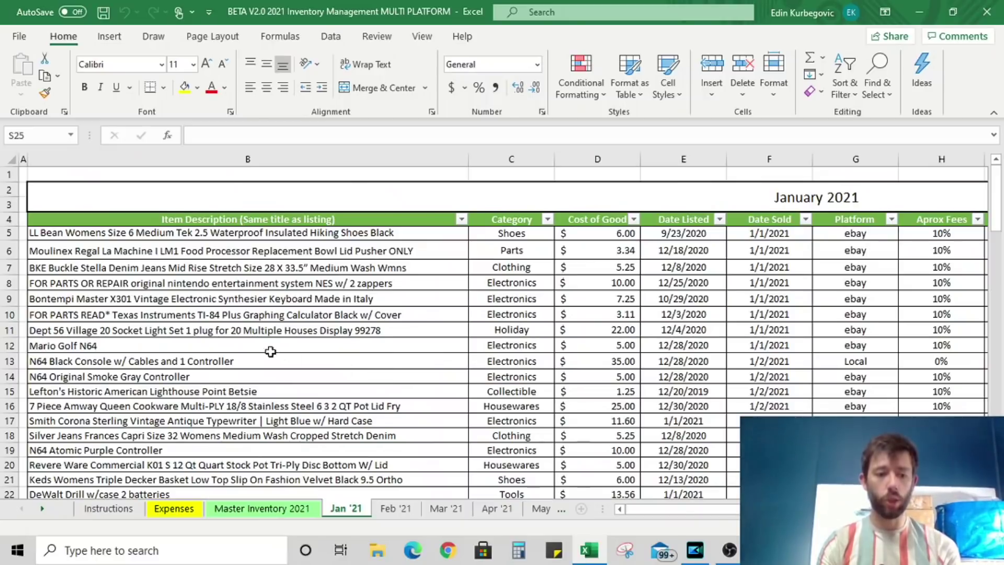
left_click(271, 350)
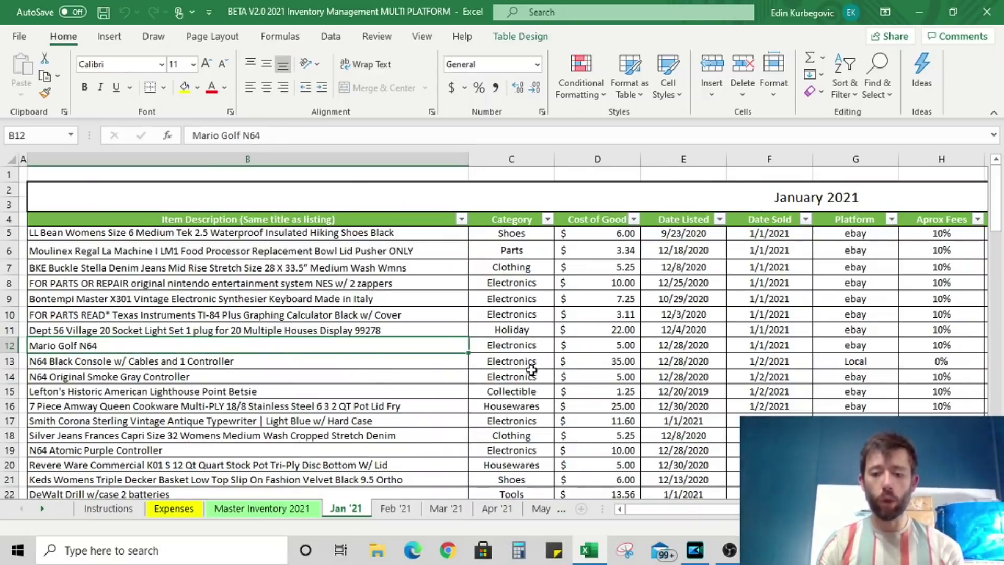
left_click(593, 345)
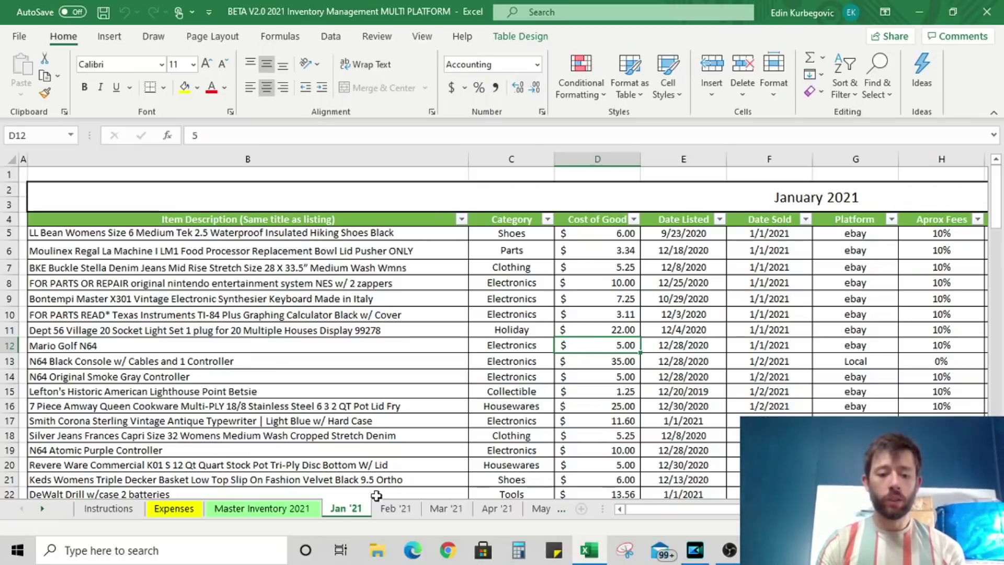
left_click(263, 510)
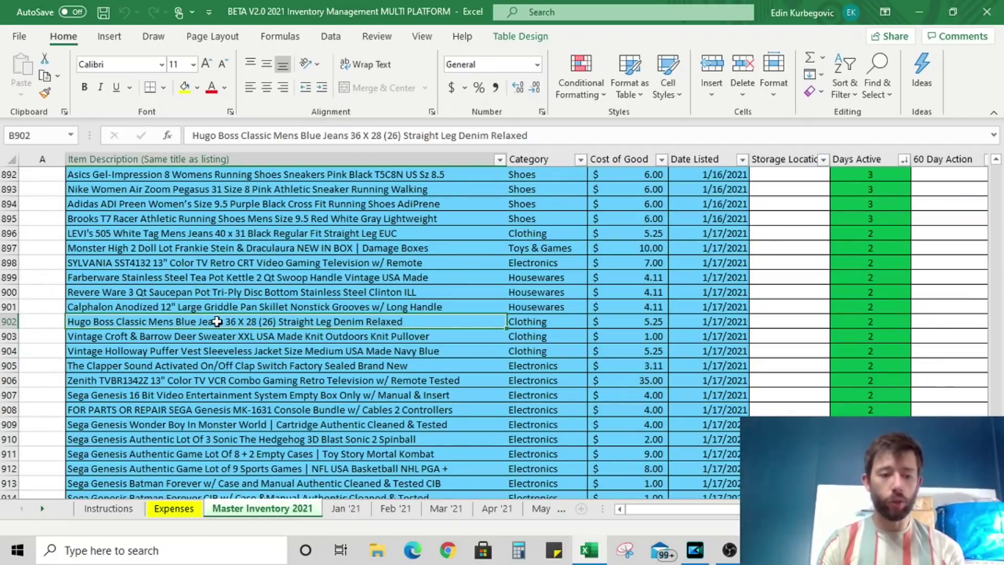
Delete the sold item rows 902–906 from Master Inventory 2021
left_click_drag(10, 321, 9, 381)
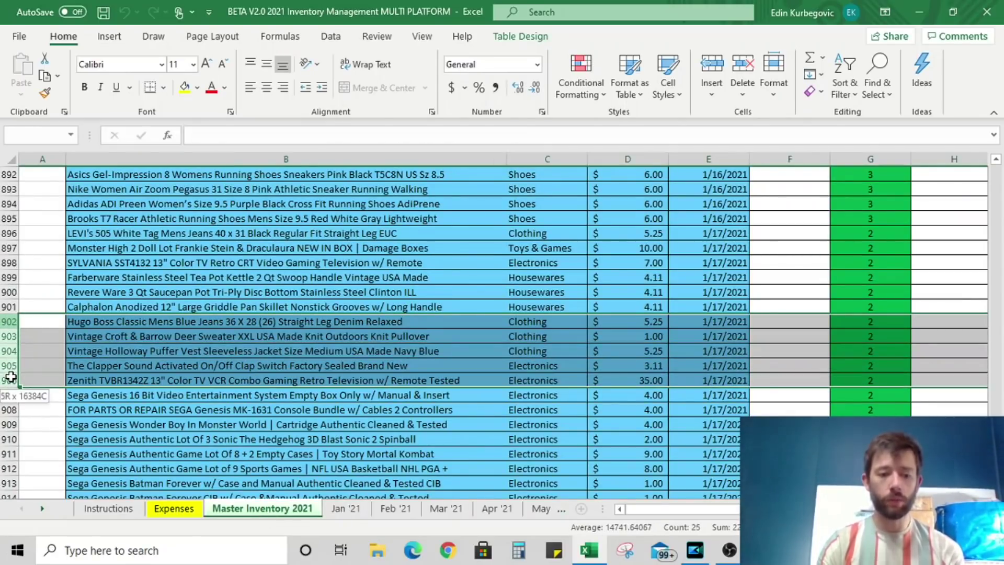
right_click(6, 344)
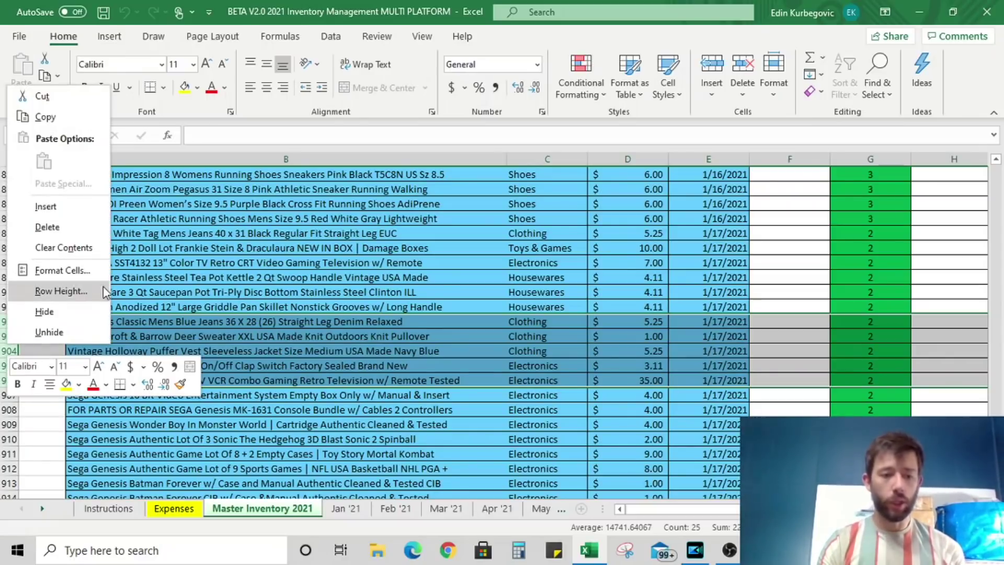
left_click(56, 226)
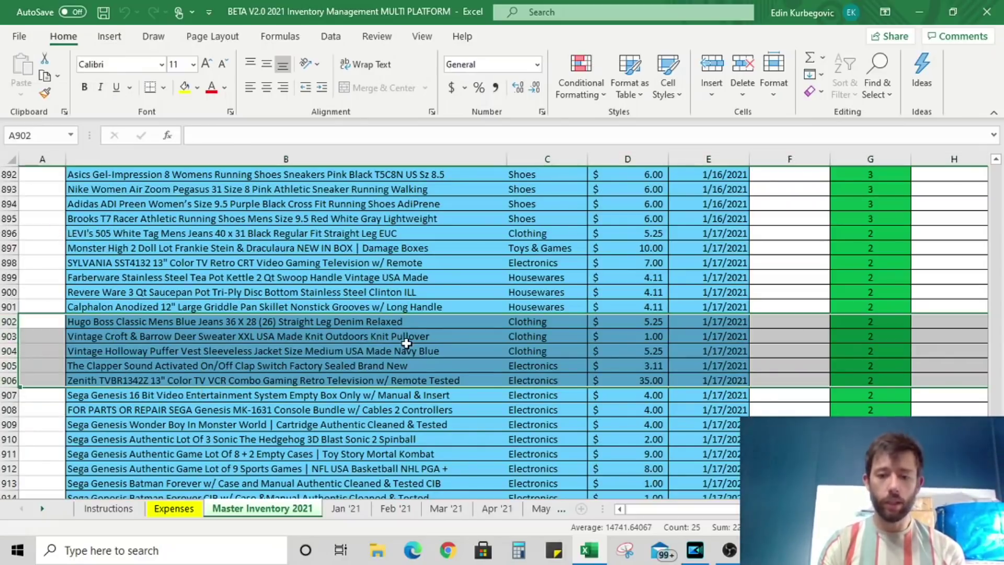
left_click(196, 439)
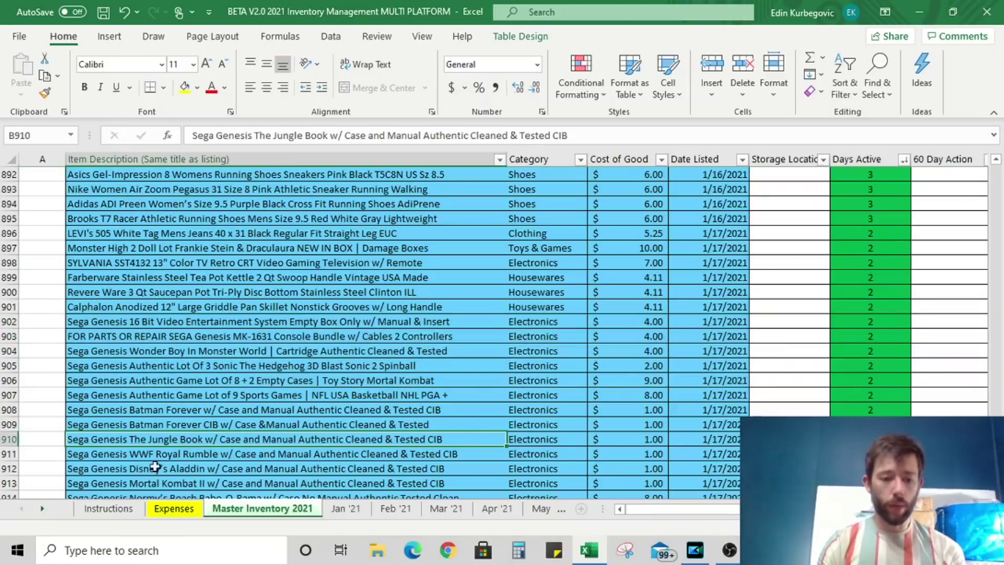
left_click(46, 510)
left_click(46, 509)
left_click(46, 510)
left_click(46, 509)
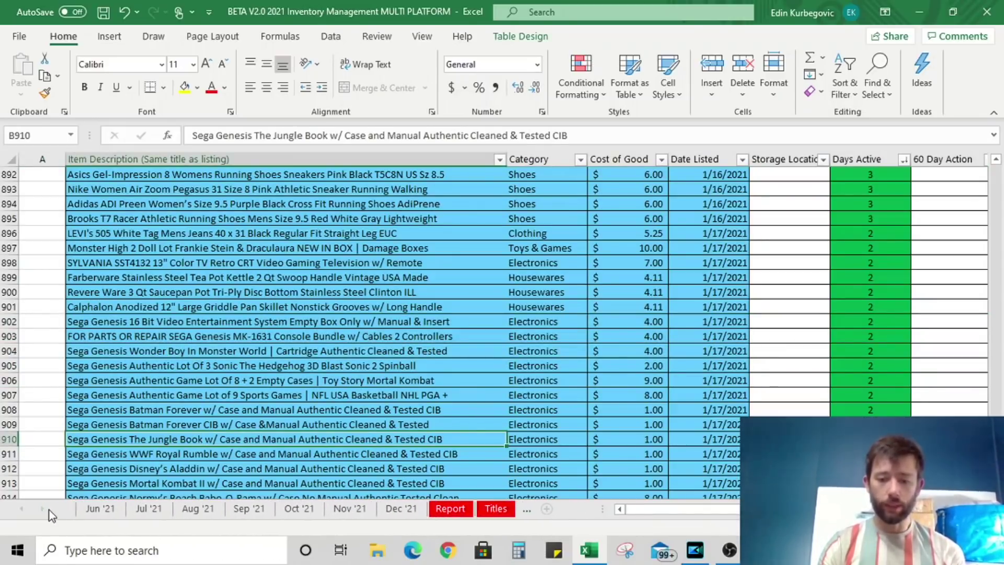
left_click(46, 509)
View the Report sheet showing 118 sales and Unsold Inventory 2021 at $4,709.24
left_click(447, 510)
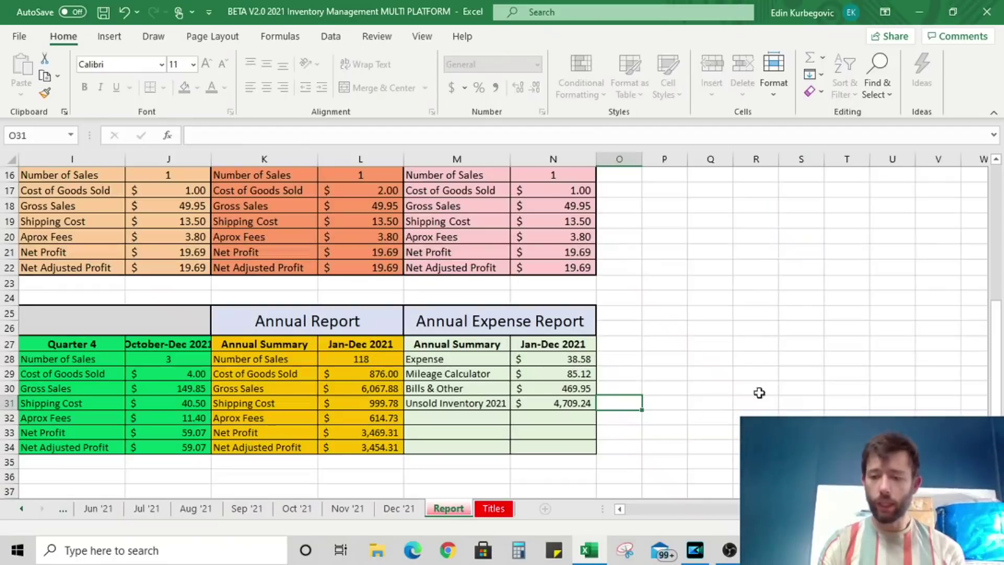
left_click(707, 372)
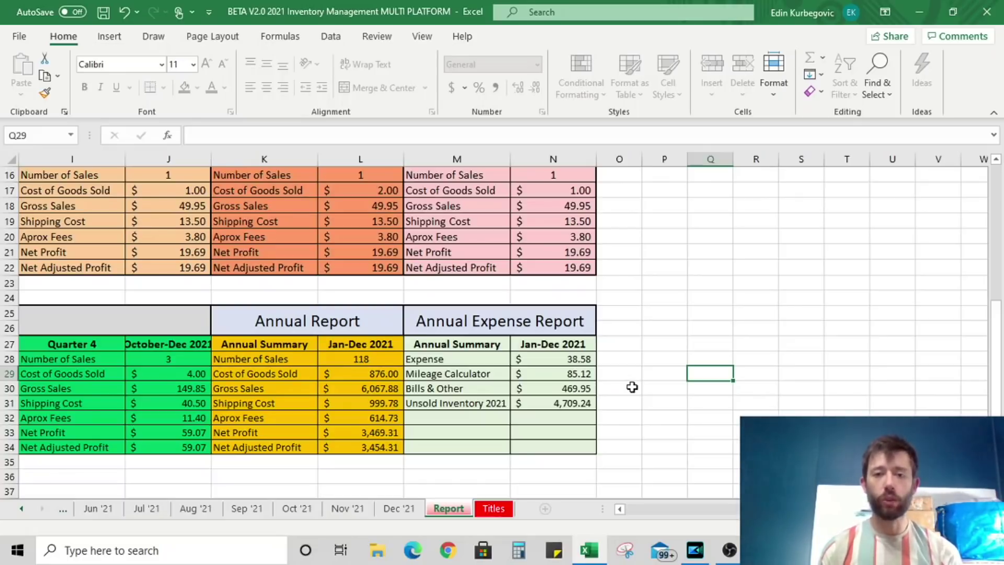
On the Titles sheet, select the Platforms list K4:K9, ebay through Local
left_click(500, 511)
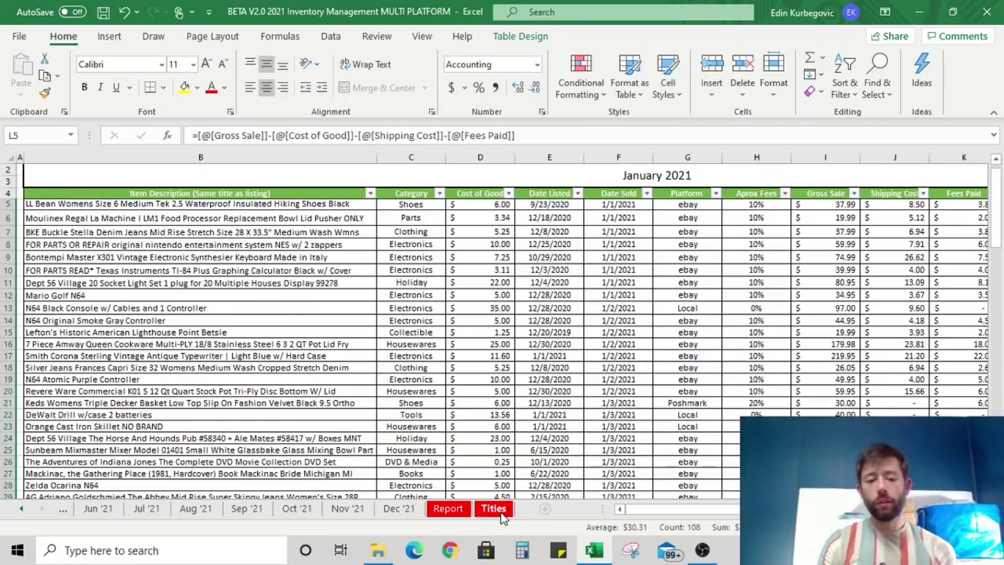
left_click(499, 510)
left_click(494, 333)
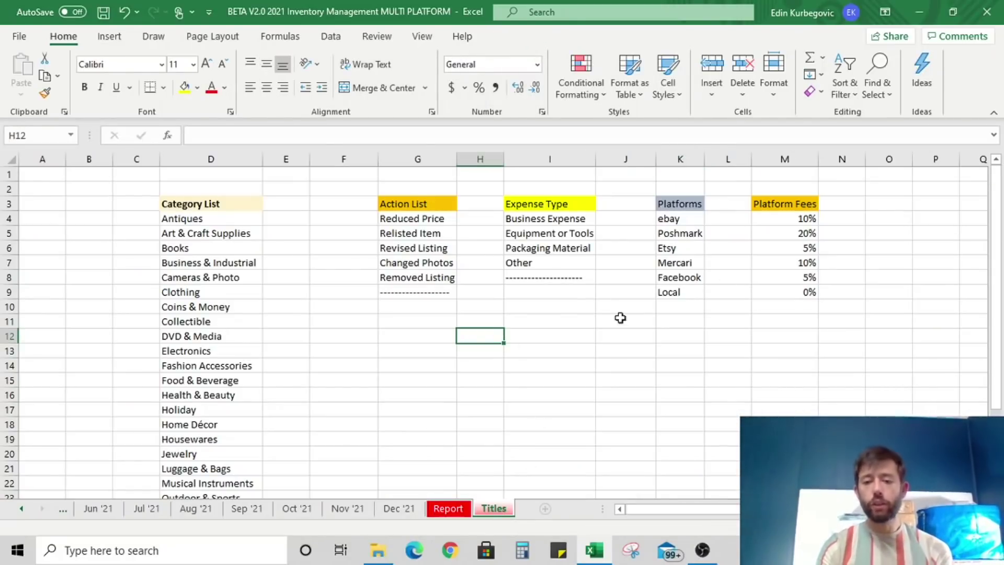
left_click_drag(693, 220, 697, 292)
left_click(676, 327)
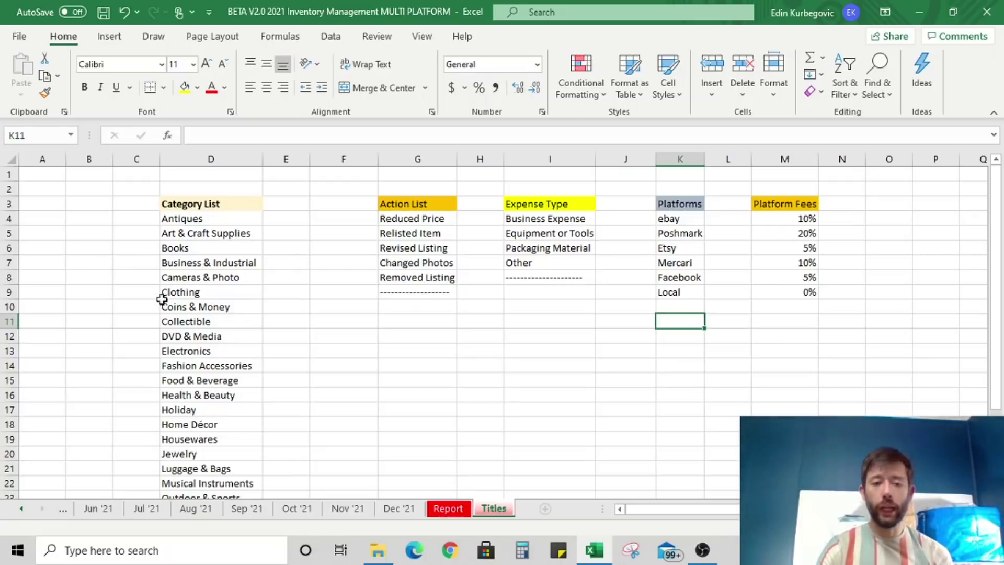
scroll(258, 332, "down", 2)
scroll(257, 333, "up", 2)
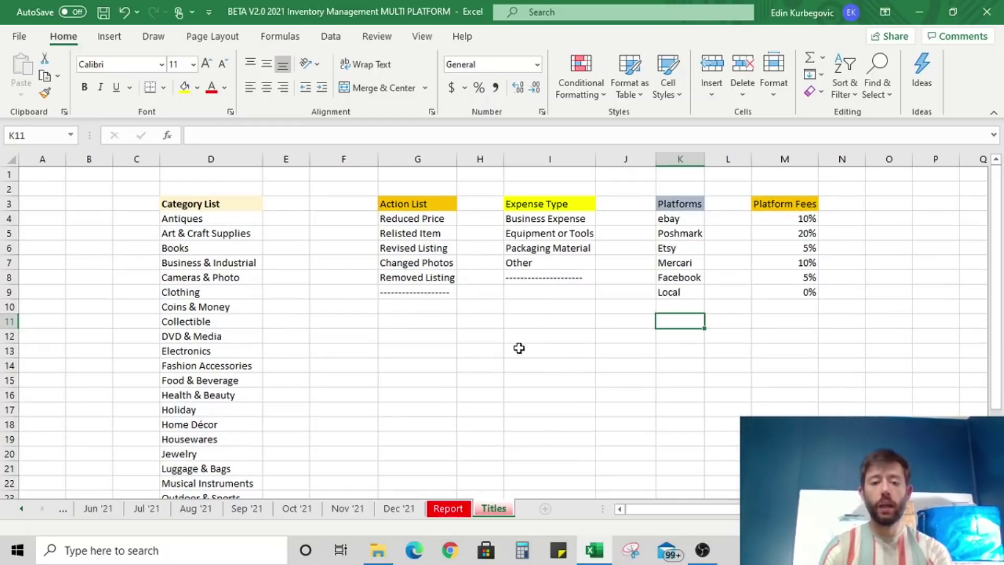
On the Report sheet, attempt to edit F23 and dismiss the protected-sheet warning
left_click(446, 516)
scroll(547, 375, "down", 3)
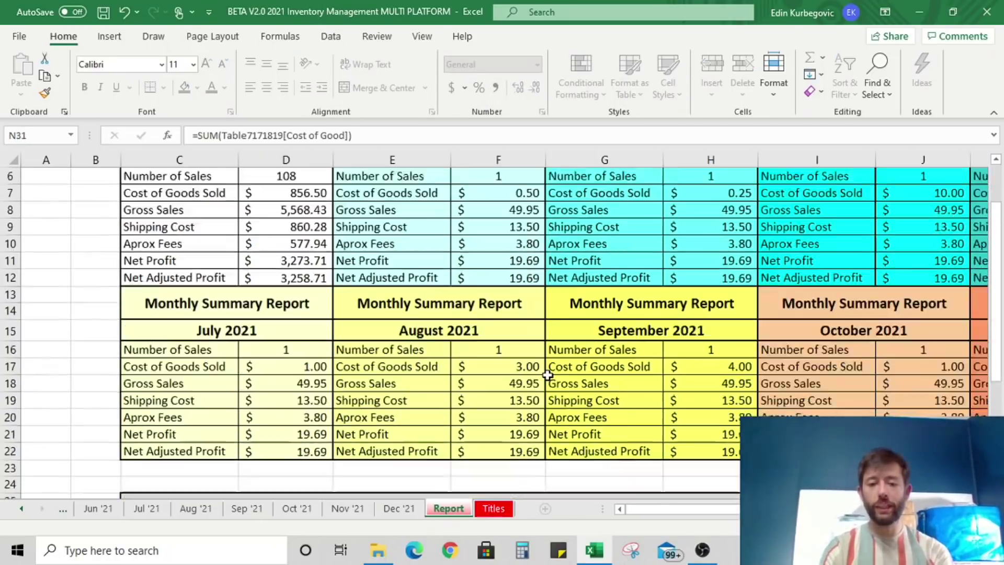
scroll(547, 374, "down", 3)
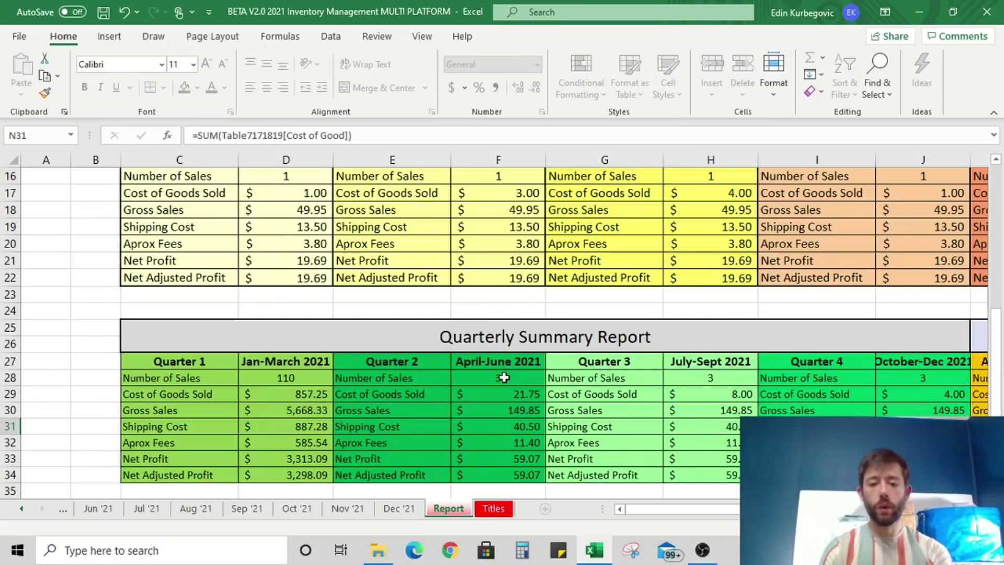
double_click(481, 296)
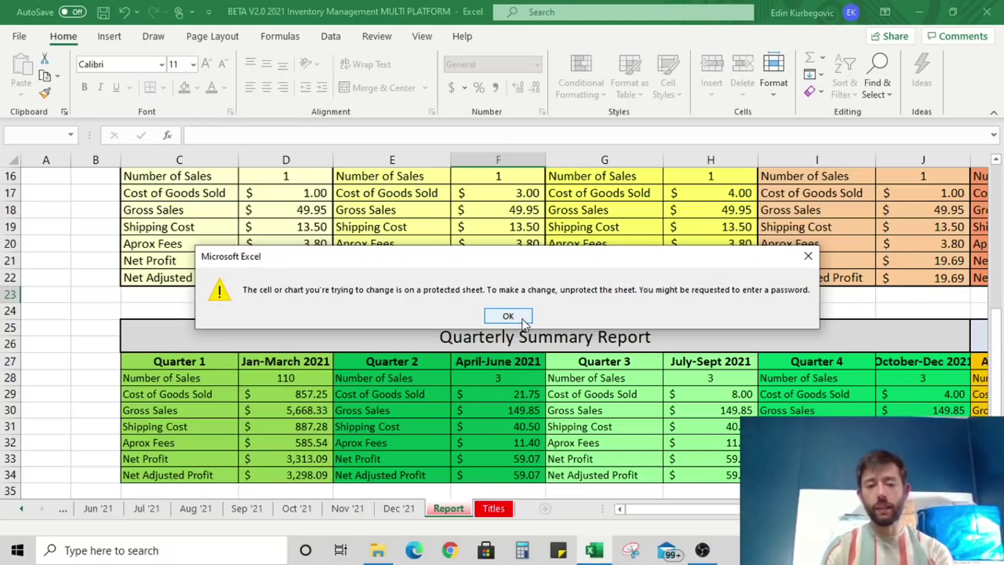
left_click(508, 316)
scroll(520, 317, "up", 5)
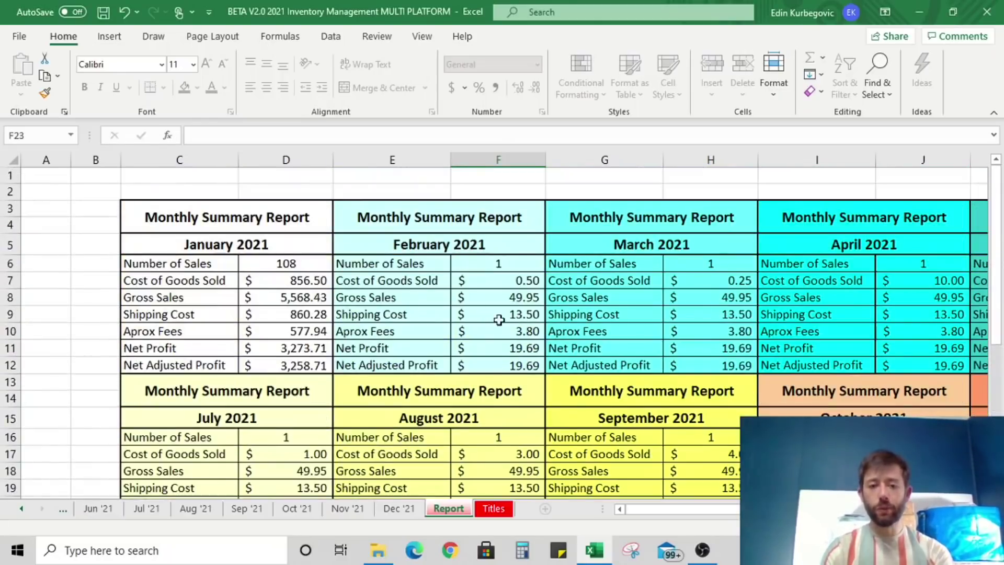